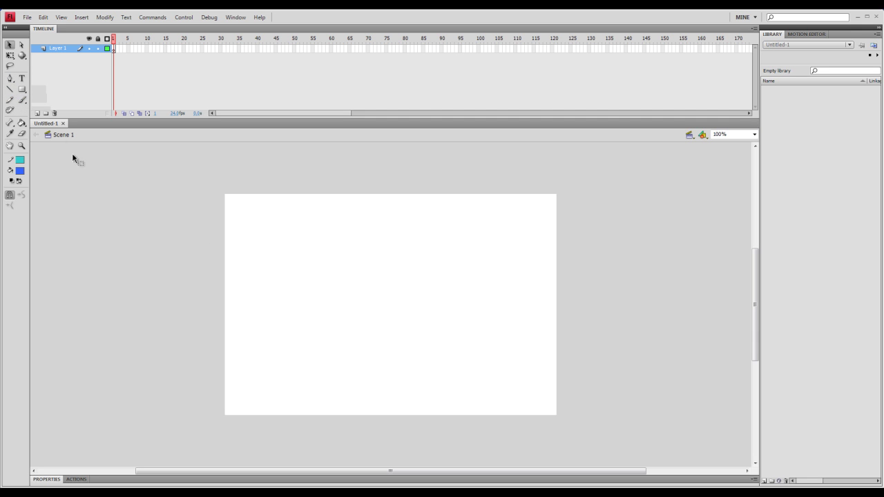
Paint blue freehand zigzags, small scribbles and a cartoon face with a spiky crown on the stage with the Brush tool.
{"action": "left_click", "coordinate": [23, 101]}
{"action": "left_click", "coordinate": [22, 101]}
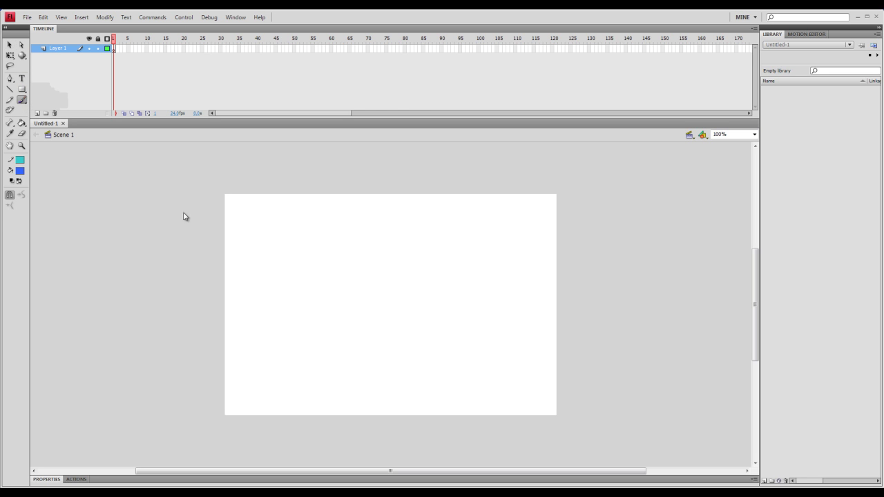
{"action": "mouse_move", "coordinate": [283, 242]}
{"action": "left_mouse_down"}
{"action": "mouse_move", "coordinate": [321, 227]}
{"action": "mouse_move", "coordinate": [299, 264]}
{"action": "mouse_move", "coordinate": [328, 253]}
{"action": "mouse_move", "coordinate": [306, 296]}
{"action": "mouse_move", "coordinate": [338, 316]}
{"action": "mouse_move", "coordinate": [317, 358]}
{"action": "mouse_move", "coordinate": [378, 343]}
{"action": "left_mouse_up"}
{"action": "mouse_move", "coordinate": [463, 280]}
{"action": "left_mouse_down"}
{"action": "mouse_move", "coordinate": [466, 239]}
{"action": "mouse_move", "coordinate": [494, 231]}
{"action": "mouse_move", "coordinate": [509, 259]}
{"action": "mouse_move", "coordinate": [506, 322]}
{"action": "mouse_move", "coordinate": [459, 288]}
{"action": "mouse_move", "coordinate": [466, 277]}
{"action": "mouse_move", "coordinate": [461, 283]}
{"action": "mouse_move", "coordinate": [484, 283]}
{"action": "mouse_move", "coordinate": [472, 305]}
{"action": "mouse_move", "coordinate": [512, 298]}
{"action": "mouse_move", "coordinate": [485, 317]}
{"action": "left_mouse_up"}
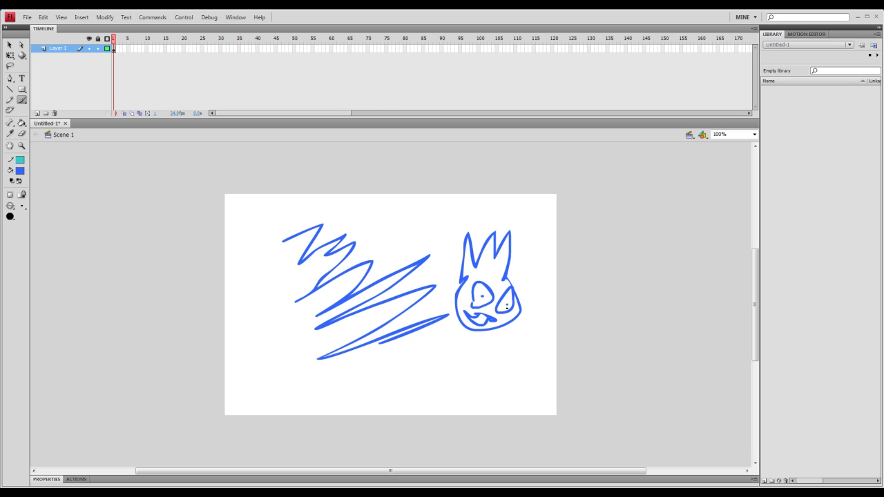
{"action": "left_click_drag", "start_coordinate": [502, 278], "coordinate": [466, 277]}
{"action": "mouse_move", "coordinate": [251, 216]}
{"action": "left_mouse_down"}
{"action": "mouse_move", "coordinate": [267, 233]}
{"action": "mouse_move", "coordinate": [268, 253]}
{"action": "mouse_move", "coordinate": [247, 272]}
{"action": "mouse_move", "coordinate": [257, 323]}
{"action": "left_mouse_up"}
{"action": "left_click_drag", "start_coordinate": [267, 356], "coordinate": [278, 359]}
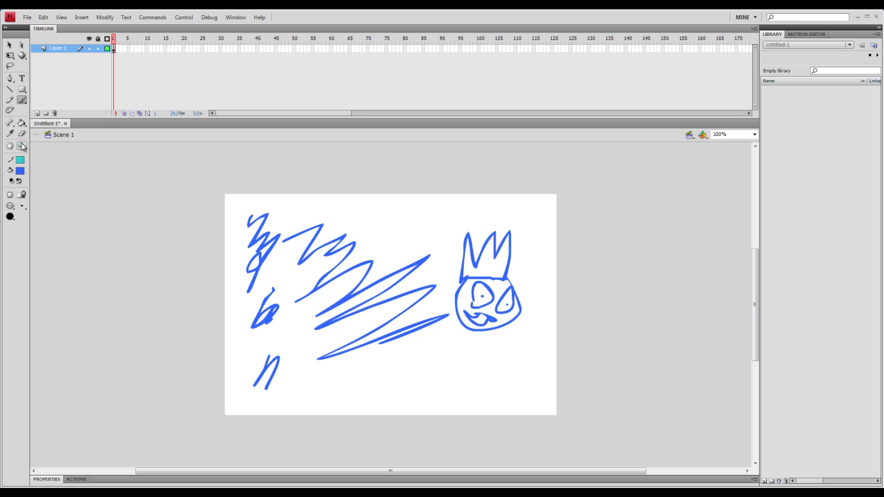
Draw a long closed shape with a rounded end along the lower part of the stage with the Pen tool.
{"action": "left_click", "coordinate": [10, 80]}
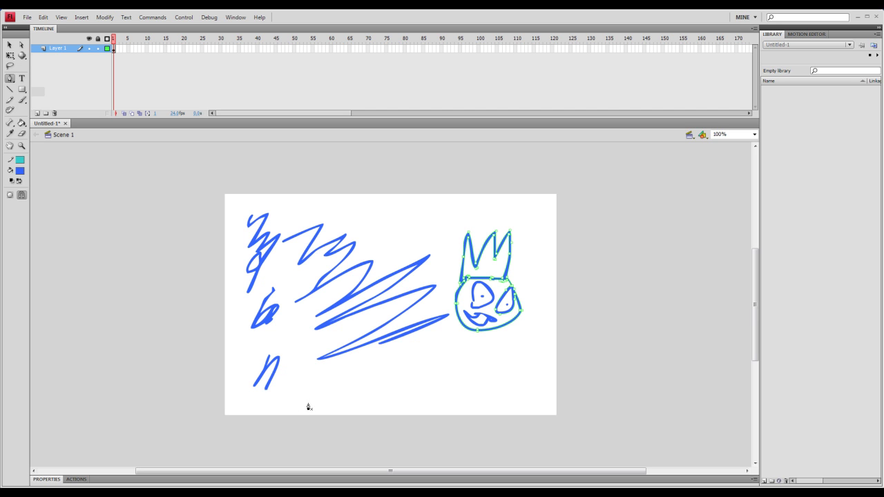
{"action": "left_click", "coordinate": [475, 364]}
{"action": "mouse_move", "coordinate": [537, 345]}
{"action": "left_mouse_down"}
{"action": "mouse_move", "coordinate": [549, 389]}
{"action": "mouse_move", "coordinate": [564, 368]}
{"action": "mouse_move", "coordinate": [550, 314]}
{"action": "mouse_move", "coordinate": [529, 282]}
{"action": "mouse_move", "coordinate": [555, 339]}
{"action": "mouse_move", "coordinate": [524, 397]}
{"action": "mouse_move", "coordinate": [545, 359]}
{"action": "left_mouse_up"}
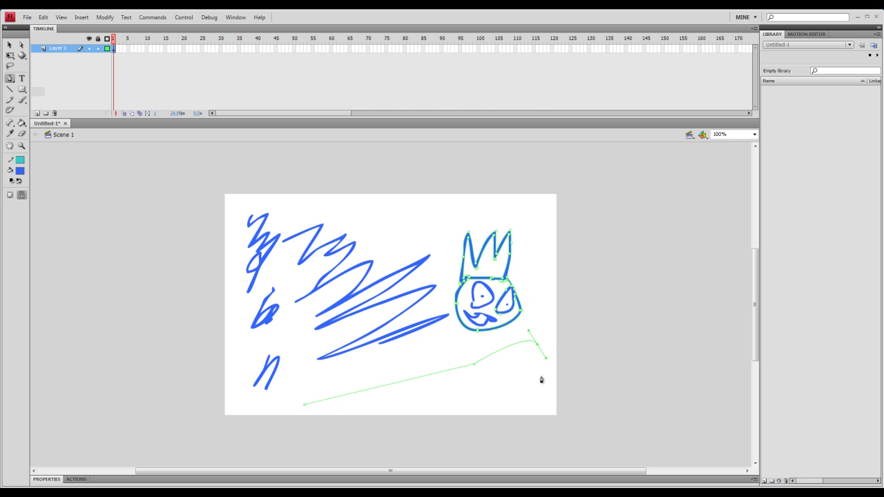
{"action": "left_click_drag", "start_coordinate": [436, 406], "coordinate": [338, 392]}
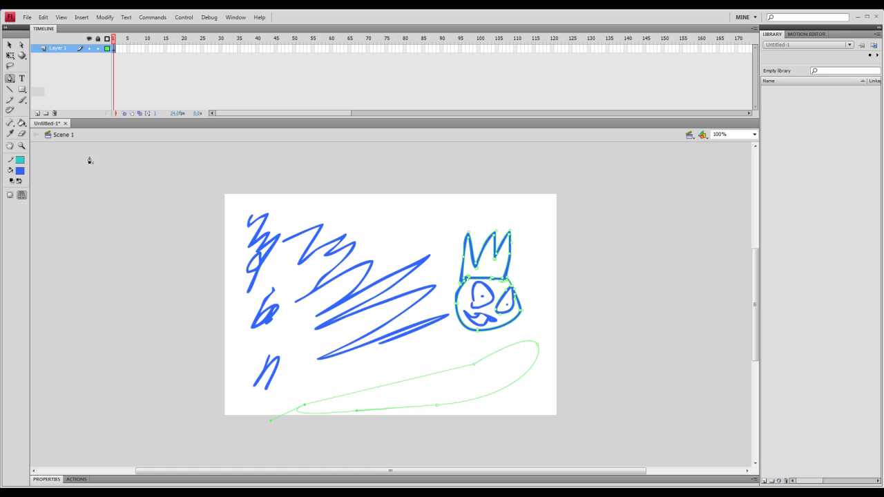
{"action": "left_click", "coordinate": [13, 45]}
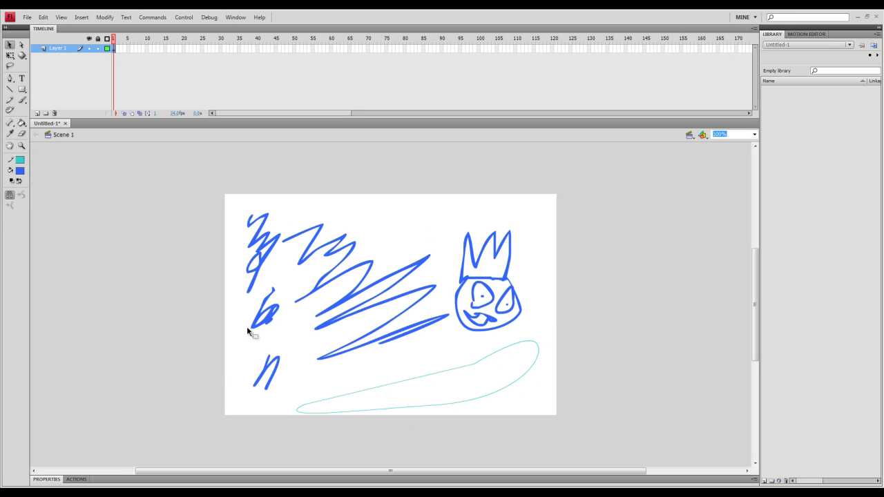
Draw a small closed rounded shape with a notch near the stage's upper edge with the Pen tool.
{"action": "left_click", "coordinate": [10, 78]}
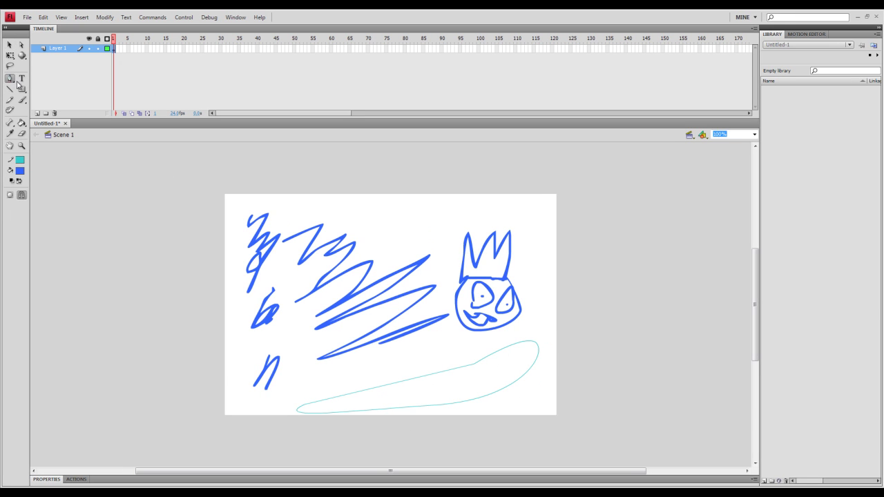
{"action": "left_click_drag", "start_coordinate": [411, 209], "coordinate": [445, 219]}
{"action": "left_click_drag", "start_coordinate": [417, 254], "coordinate": [392, 261]}
{"action": "left_click", "coordinate": [371, 224]}
{"action": "left_click_drag", "start_coordinate": [370, 227], "coordinate": [377, 198]}
{"action": "key", "text": "v"}
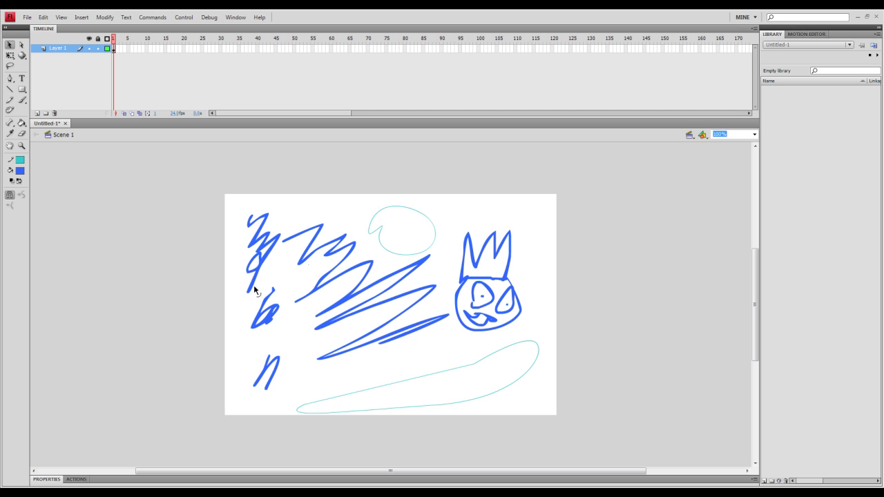
Reshape the small rounded pen outline by moving its upper anchor point outward and adjusting its lower curve with the Subselection tool.
{"action": "left_click", "coordinate": [22, 46]}
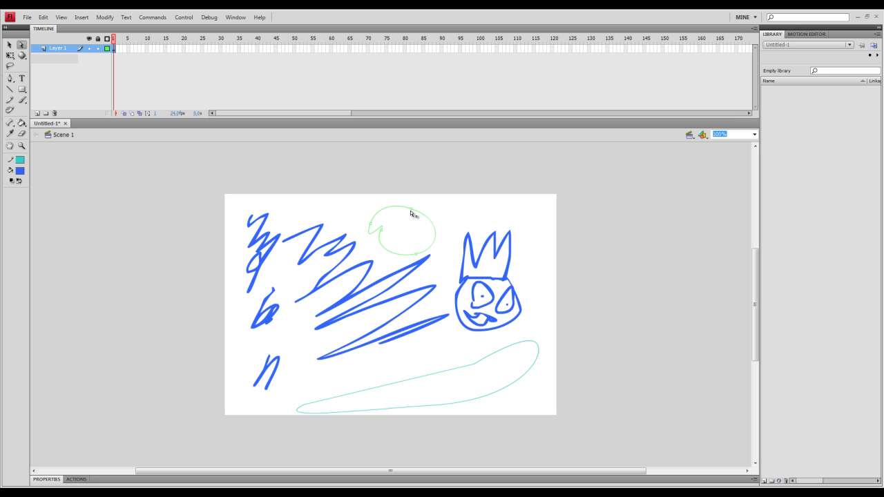
{"action": "left_click_drag", "start_coordinate": [412, 210], "coordinate": [479, 201]}
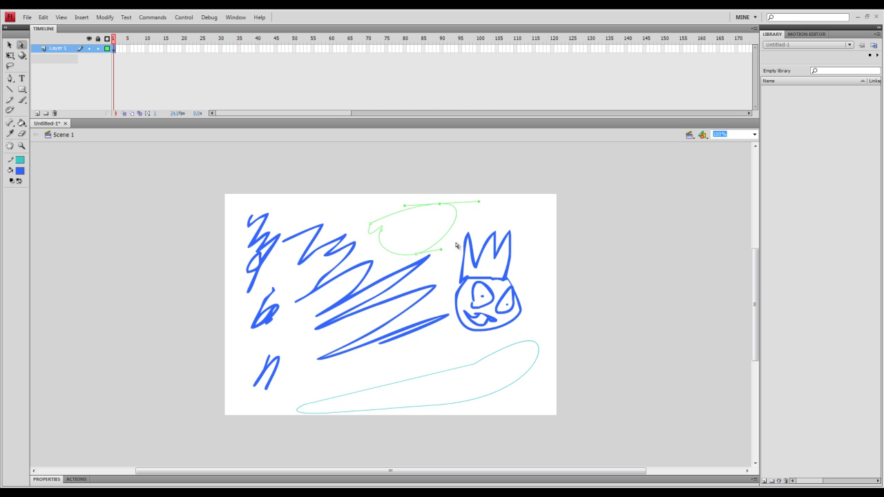
{"action": "mouse_move", "coordinate": [421, 257]}
{"action": "left_mouse_down"}
{"action": "mouse_move", "coordinate": [399, 265]}
{"action": "mouse_move", "coordinate": [423, 244]}
{"action": "mouse_move", "coordinate": [416, 232]}
{"action": "mouse_move", "coordinate": [423, 236]}
{"action": "left_mouse_up"}
{"action": "left_click", "coordinate": [432, 260]}
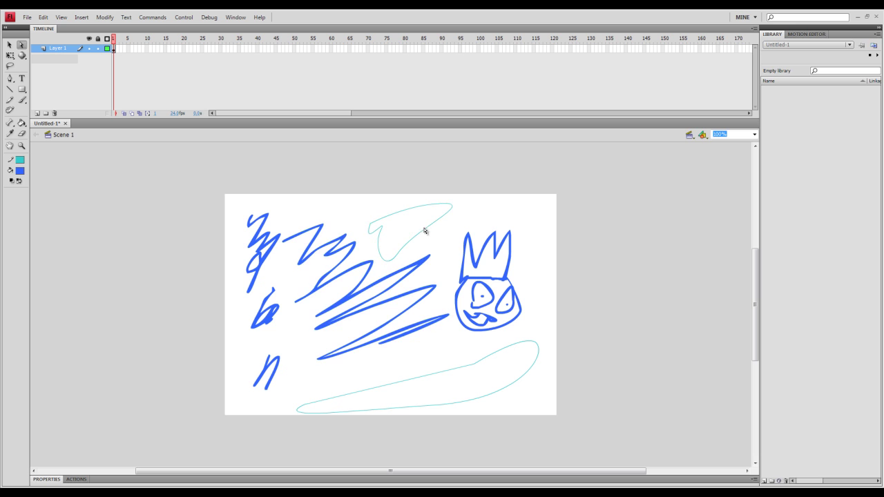
Draw a freehand U-shaped curve in the empty area right of the stage with the Pencil tool.
{"action": "left_click", "coordinate": [9, 101]}
{"action": "left_click", "coordinate": [10, 44]}
{"action": "left_click_drag", "start_coordinate": [512, 474], "coordinate": [610, 474]}
{"action": "key", "text": "y"}
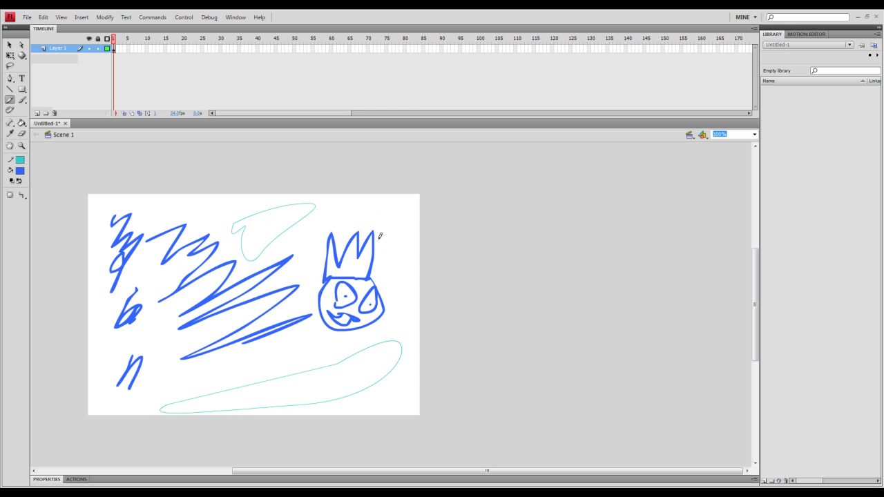
{"action": "mouse_move", "coordinate": [440, 237]}
{"action": "left_mouse_down"}
{"action": "mouse_move", "coordinate": [467, 303]}
{"action": "mouse_move", "coordinate": [467, 232]}
{"action": "left_mouse_up"}
{"action": "left_click", "coordinate": [10, 44]}
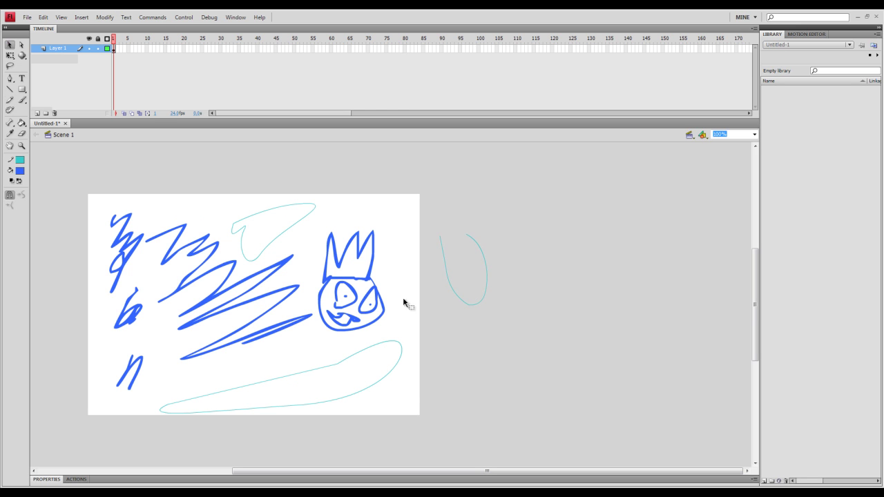
Display the anchor points of the U-shaped pencil curve with the Subselection tool.
{"action": "left_click", "coordinate": [475, 307]}
{"action": "left_click", "coordinate": [21, 44]}
{"action": "left_click", "coordinate": [526, 309]}
{"action": "left_click", "coordinate": [484, 290]}
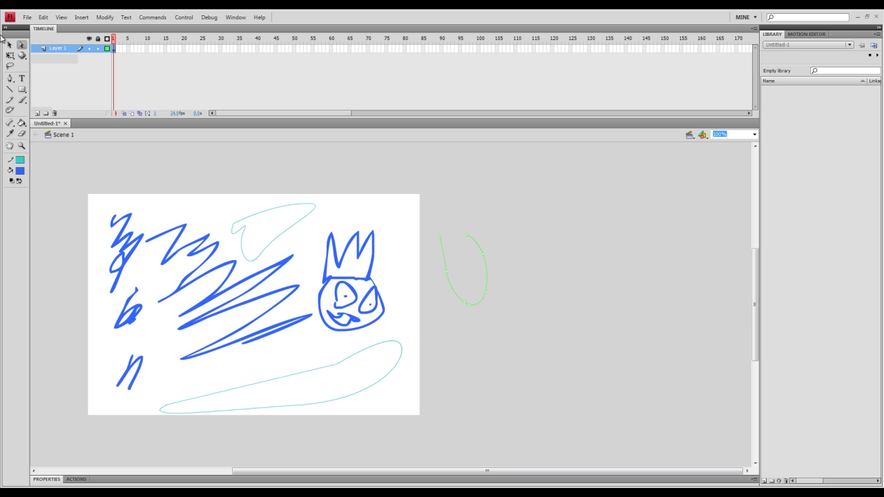
With the Pencil in Straighten mode, draw a long winding line beside the stage and a stepped line and rectangle above it.
{"action": "left_click", "coordinate": [10, 101]}
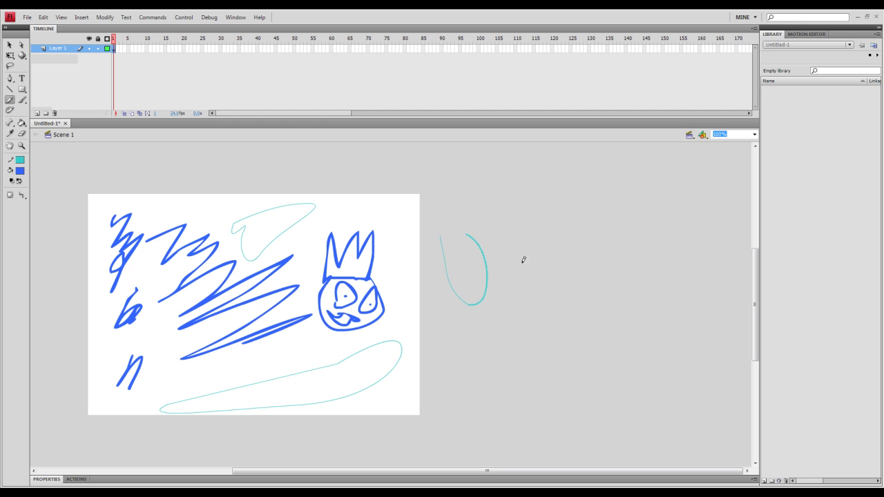
{"action": "mouse_move", "coordinate": [491, 188]}
{"action": "left_mouse_down"}
{"action": "mouse_move", "coordinate": [517, 234]}
{"action": "mouse_move", "coordinate": [528, 198]}
{"action": "mouse_move", "coordinate": [545, 273]}
{"action": "mouse_move", "coordinate": [530, 261]}
{"action": "mouse_move", "coordinate": [577, 301]}
{"action": "mouse_move", "coordinate": [484, 331]}
{"action": "mouse_move", "coordinate": [533, 390]}
{"action": "mouse_move", "coordinate": [504, 345]}
{"action": "mouse_move", "coordinate": [535, 305]}
{"action": "left_mouse_up"}
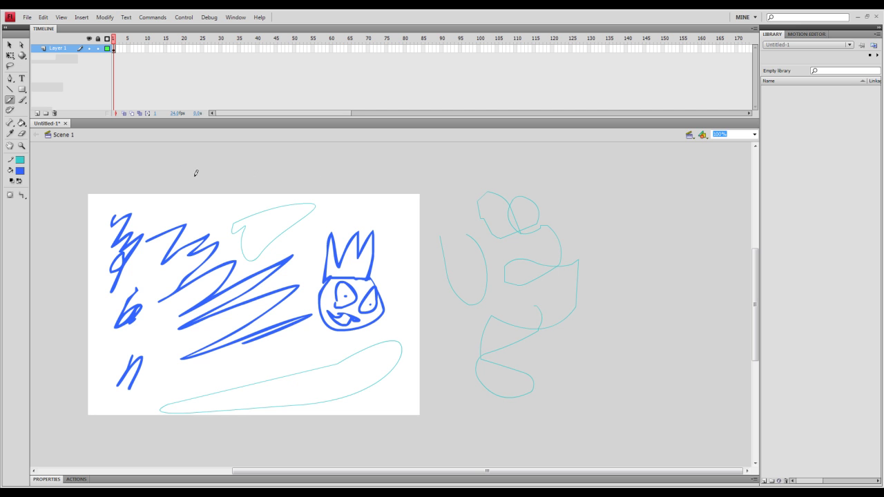
{"action": "left_click", "coordinate": [21, 195]}
{"action": "left_click", "coordinate": [59, 199]}
{"action": "mouse_move", "coordinate": [101, 173]}
{"action": "left_mouse_down"}
{"action": "mouse_move", "coordinate": [178, 165]}
{"action": "mouse_move", "coordinate": [177, 178]}
{"action": "mouse_move", "coordinate": [231, 186]}
{"action": "mouse_move", "coordinate": [248, 160]}
{"action": "mouse_move", "coordinate": [282, 161]}
{"action": "mouse_move", "coordinate": [287, 180]}
{"action": "mouse_move", "coordinate": [249, 181]}
{"action": "mouse_move", "coordinate": [250, 160]}
{"action": "left_mouse_up"}
Change the Pencil mode to Smooth and draw a rough circle overlapping the stage's upper edge.
{"action": "left_click", "coordinate": [22, 195]}
{"action": "left_click", "coordinate": [43, 205]}
{"action": "left_click_drag", "start_coordinate": [339, 198], "coordinate": [342, 159]}
{"action": "mouse_move", "coordinate": [394, 205]}
{"action": "left_mouse_down"}
{"action": "mouse_move", "coordinate": [375, 218]}
{"action": "mouse_move", "coordinate": [345, 208]}
{"action": "left_mouse_up"}
{"action": "left_click_drag", "start_coordinate": [336, 177], "coordinate": [336, 177]}
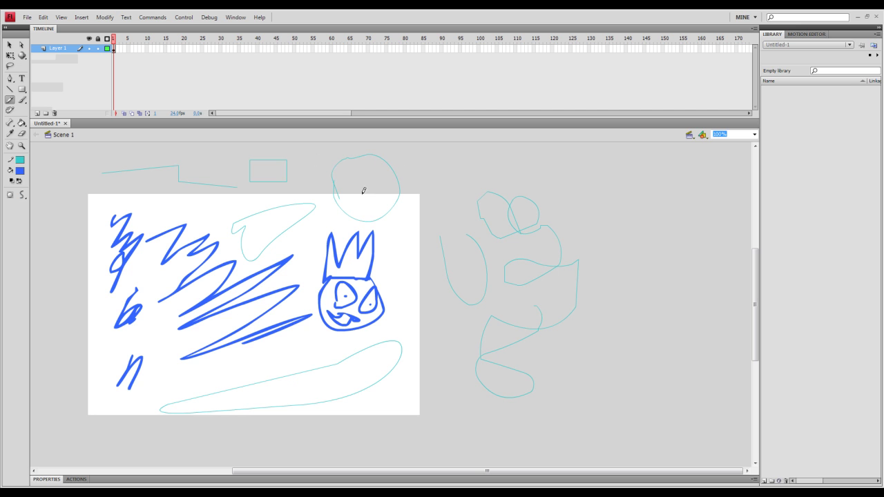
Change the Pencil mode to Ink and draw a dense vertical scribble just left of the stage.
{"action": "left_click", "coordinate": [21, 195]}
{"action": "left_click", "coordinate": [56, 216]}
{"action": "mouse_move", "coordinate": [63, 215]}
{"action": "left_mouse_down"}
{"action": "mouse_move", "coordinate": [68, 283]}
{"action": "mouse_move", "coordinate": [62, 256]}
{"action": "mouse_move", "coordinate": [76, 222]}
{"action": "mouse_move", "coordinate": [75, 276]}
{"action": "left_mouse_up"}
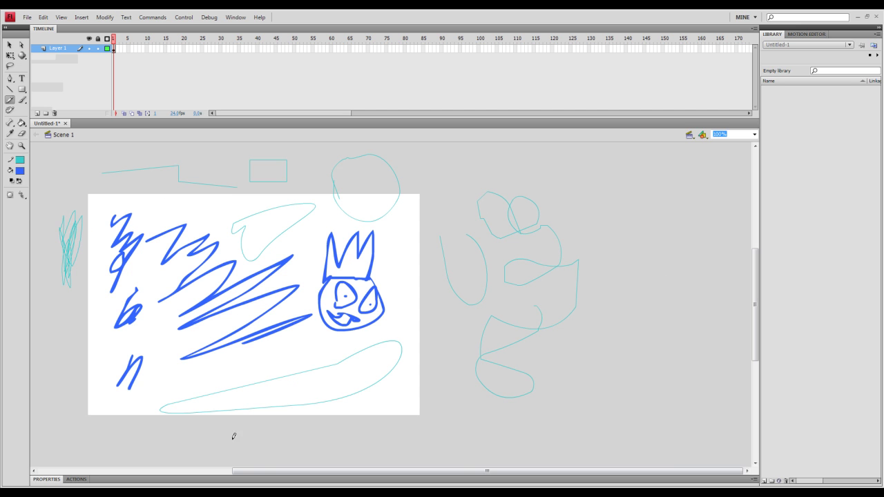
With the Pencil in Straighten mode, draw an S-shaped line at stroke 5.65 and a spiral line at stroke 12.75 beside the stage.
{"action": "left_click", "coordinate": [22, 195]}
{"action": "left_click", "coordinate": [47, 197]}
{"action": "left_click", "coordinate": [47, 480]}
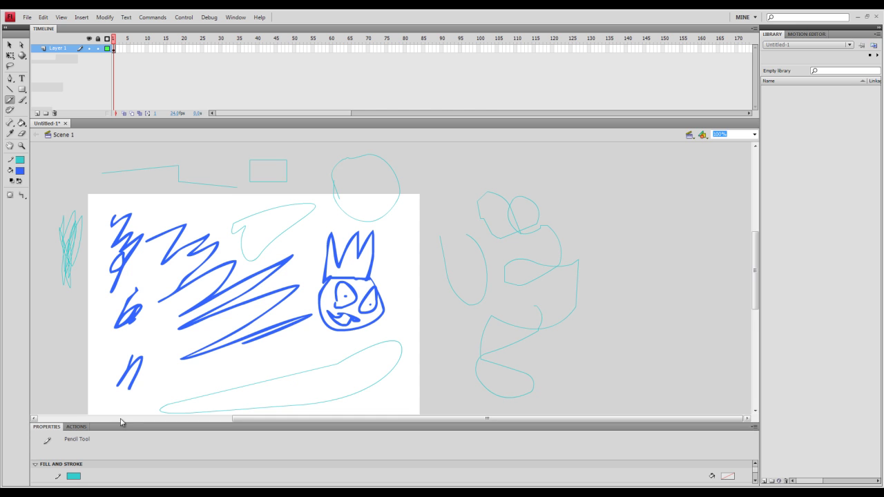
{"action": "left_click_drag", "start_coordinate": [562, 423], "coordinate": [555, 357]}
{"action": "left_click_drag", "start_coordinate": [71, 422], "coordinate": [86, 421]}
{"action": "mouse_move", "coordinate": [688, 215]}
{"action": "left_mouse_down"}
{"action": "mouse_move", "coordinate": [615, 197]}
{"action": "mouse_move", "coordinate": [653, 241]}
{"action": "mouse_move", "coordinate": [598, 273]}
{"action": "left_mouse_up"}
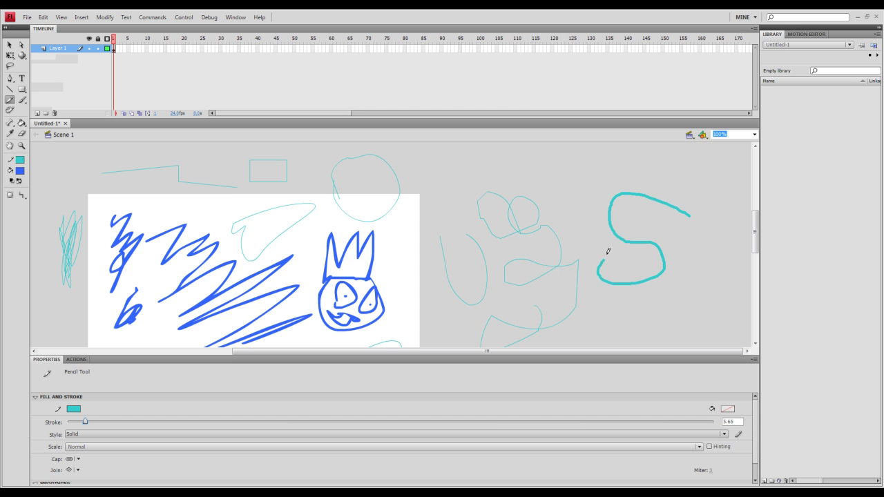
{"action": "left_click_drag", "start_coordinate": [87, 421], "coordinate": [107, 421]}
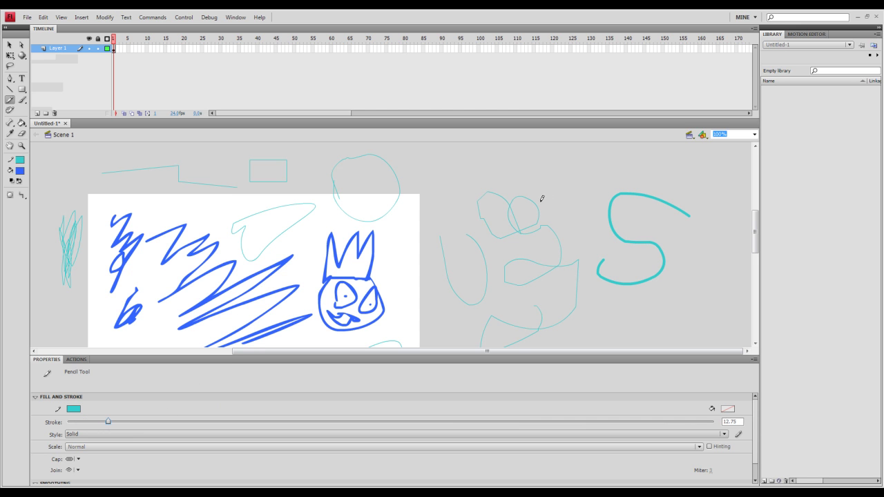
{"action": "mouse_move", "coordinate": [562, 176]}
{"action": "left_mouse_down"}
{"action": "mouse_move", "coordinate": [511, 161]}
{"action": "mouse_move", "coordinate": [475, 174]}
{"action": "mouse_move", "coordinate": [457, 201]}
{"action": "mouse_move", "coordinate": [464, 235]}
{"action": "mouse_move", "coordinate": [508, 219]}
{"action": "mouse_move", "coordinate": [491, 190]}
{"action": "left_mouse_up"}
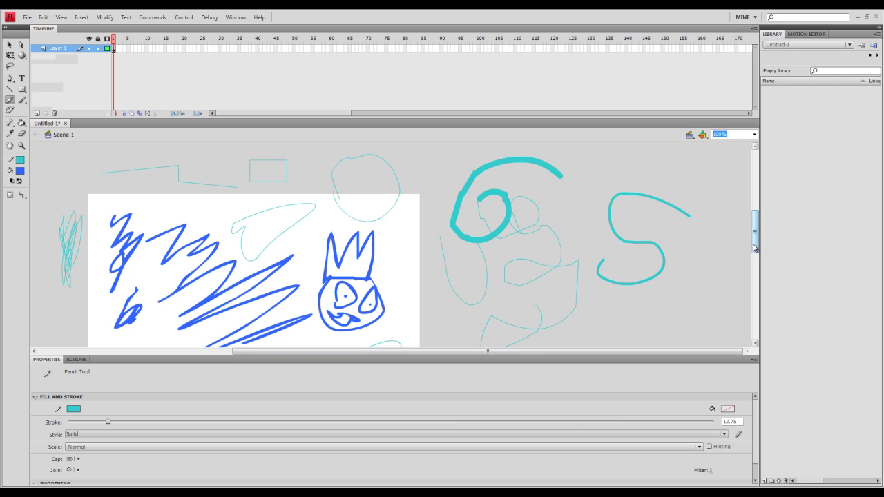
Set the pencil's stroke style to Dashed and draw a thick line below the crowned face.
{"action": "scroll", "coordinate": [757, 260], "scroll_direction": "down", "scroll_amount": 1}
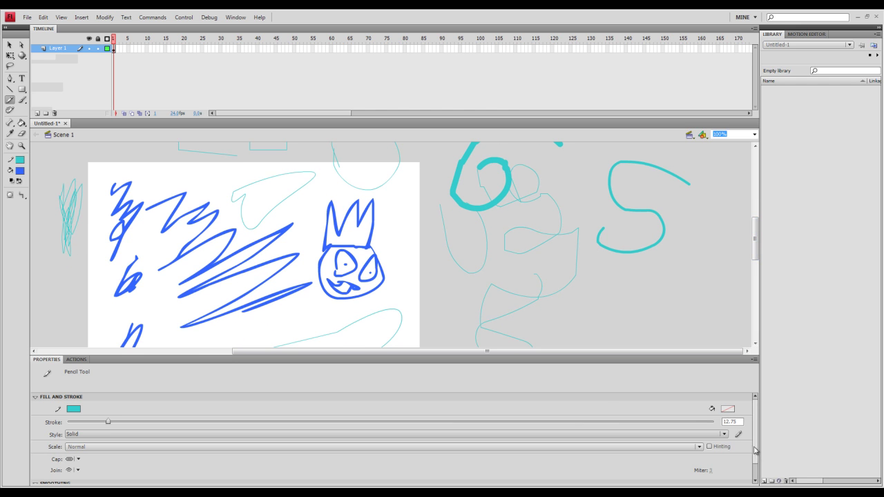
{"action": "left_click", "coordinate": [724, 434]}
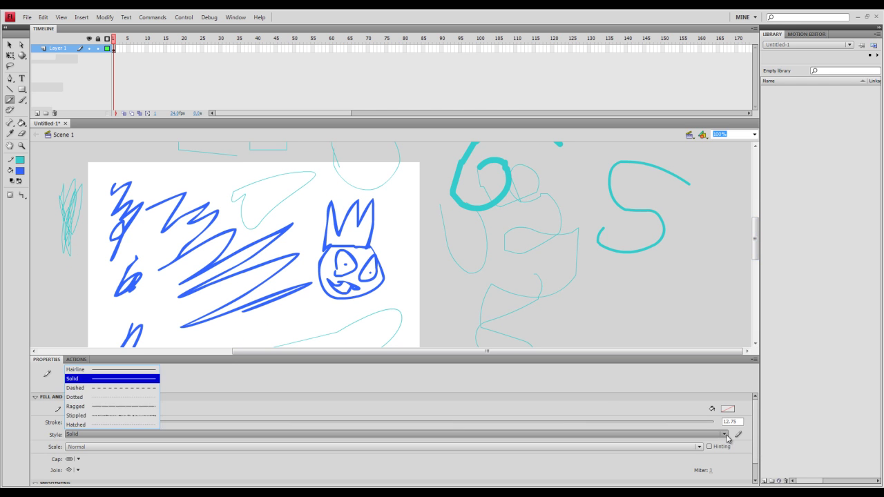
{"action": "left_click", "coordinate": [130, 388]}
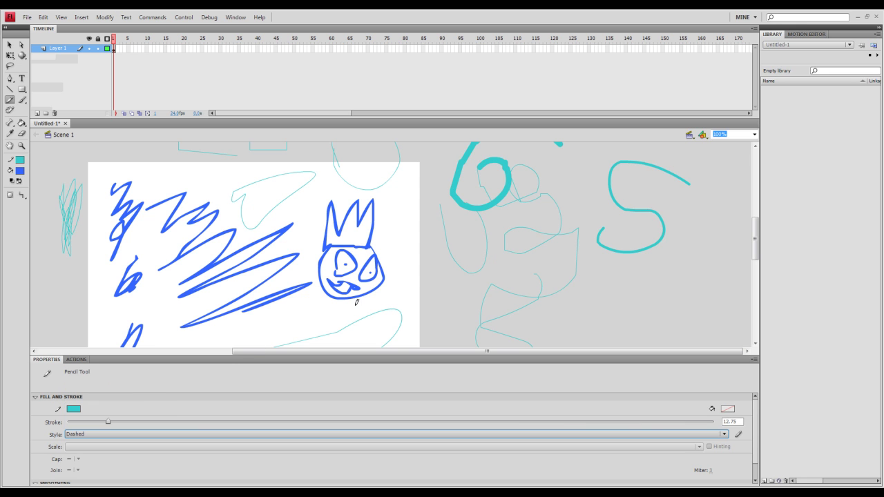
{"action": "mouse_move", "coordinate": [439, 293]}
{"action": "left_mouse_down"}
{"action": "mouse_move", "coordinate": [364, 303]}
{"action": "mouse_move", "coordinate": [311, 326]}
{"action": "left_mouse_up"}
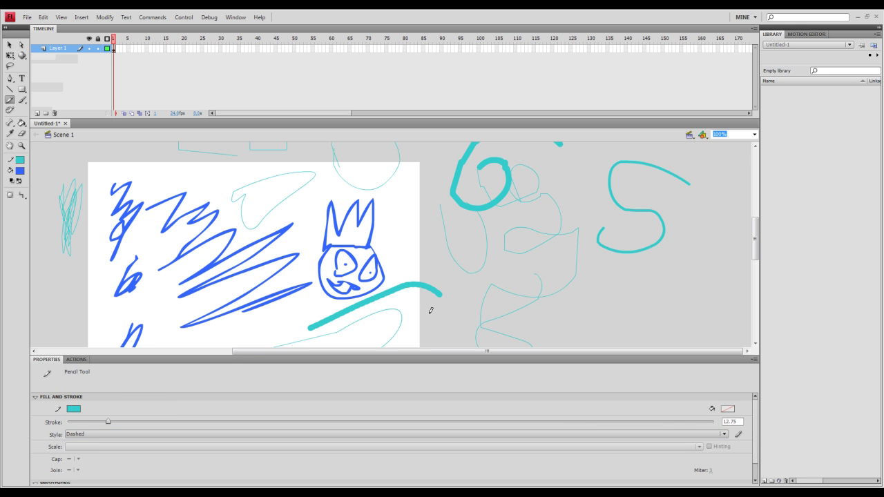
Set the pencil's stroke style to Dotted and draw two curved lines right of the stage.
{"action": "left_click", "coordinate": [87, 435]}
{"action": "left_click", "coordinate": [91, 403]}
{"action": "mouse_move", "coordinate": [587, 306]}
{"action": "left_mouse_down"}
{"action": "mouse_move", "coordinate": [468, 234]}
{"action": "mouse_move", "coordinate": [436, 243]}
{"action": "left_mouse_up"}
{"action": "mouse_move", "coordinate": [661, 288]}
{"action": "left_mouse_down"}
{"action": "mouse_move", "coordinate": [594, 329]}
{"action": "mouse_move", "coordinate": [514, 295]}
{"action": "left_mouse_up"}
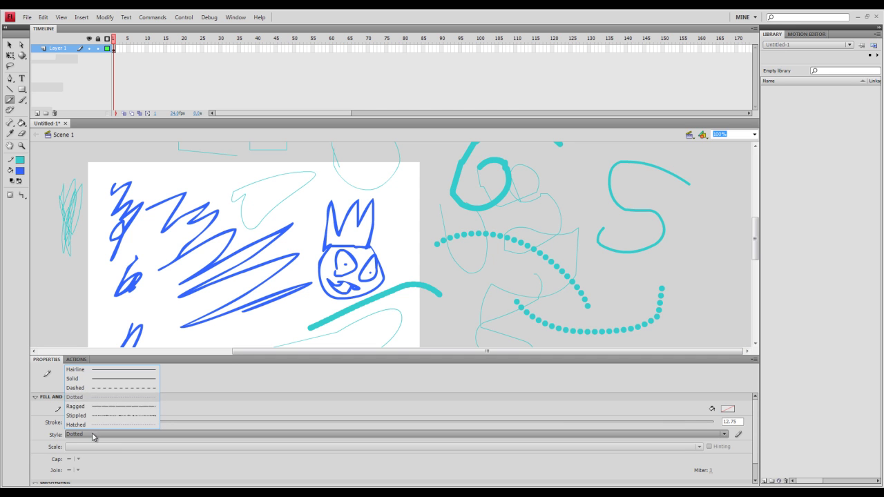
Set the pencil's stroke style to Solid and reveal its Smoothing setting.
{"action": "left_click", "coordinate": [82, 378]}
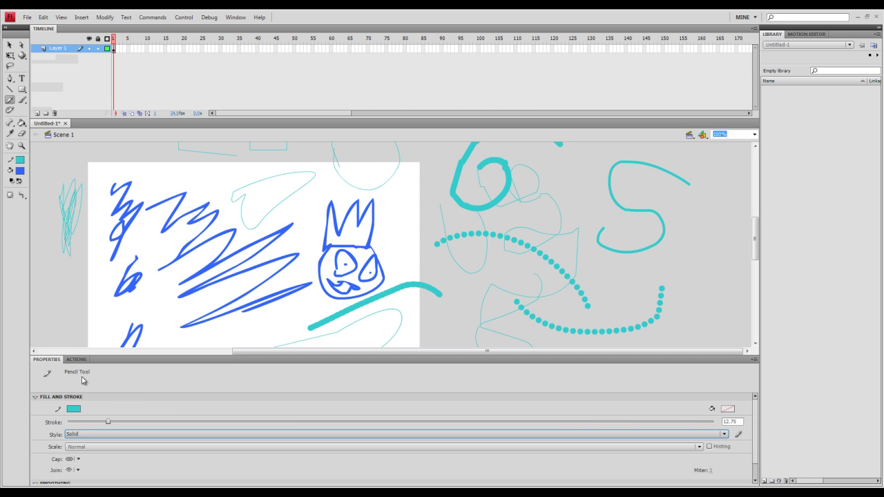
{"action": "scroll", "coordinate": [755, 424], "scroll_direction": "down", "scroll_amount": 1}
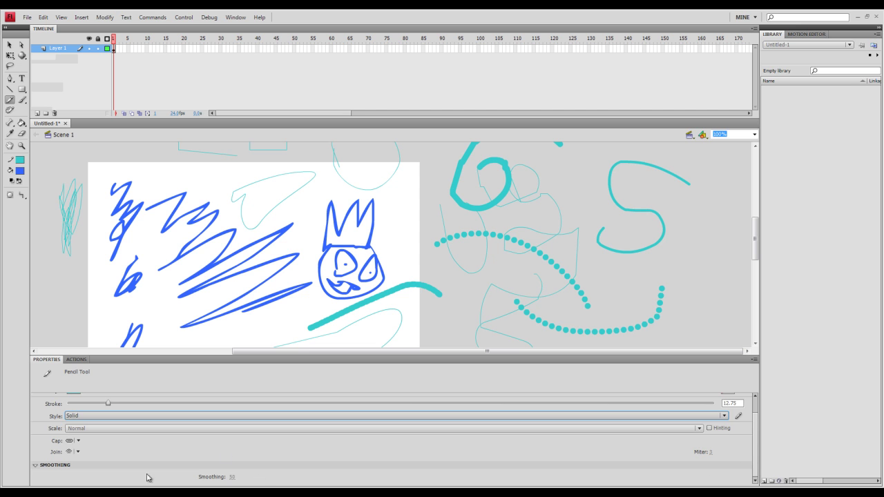
{"action": "left_click", "coordinate": [35, 466]}
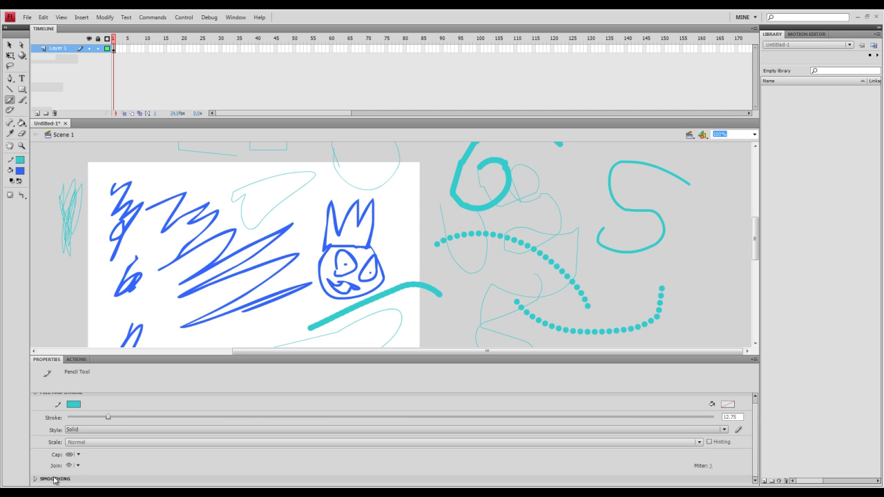
{"action": "left_click", "coordinate": [36, 479]}
{"action": "scroll", "coordinate": [748, 428], "scroll_direction": "down", "scroll_amount": 1}
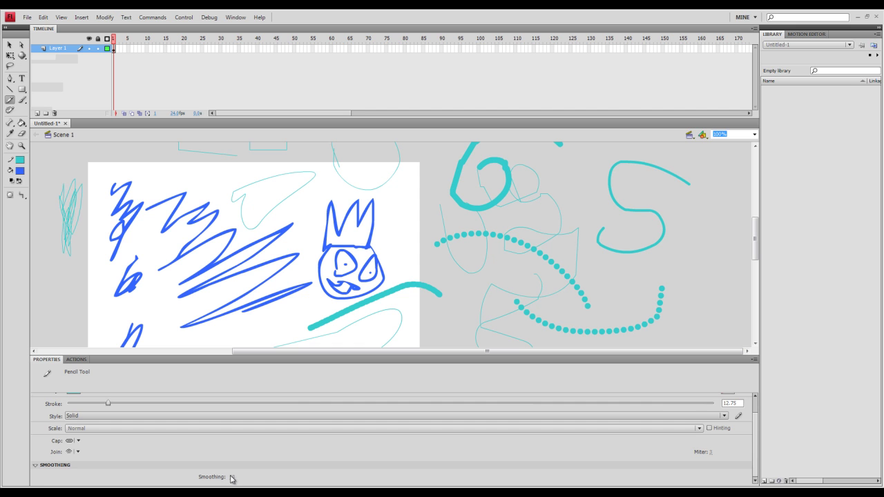
Set the Pencil to Smooth mode with smoothing 100 and draw a large closed loop above the stage.
{"action": "left_click", "coordinate": [21, 195]}
{"action": "left_click", "coordinate": [49, 207]}
{"action": "left_click", "coordinate": [231, 479]}
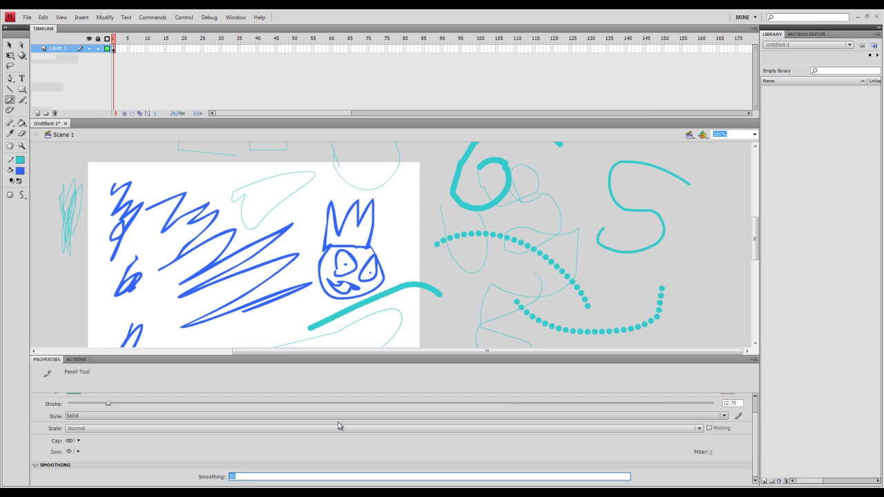
{"action": "key", "text": "Return"}
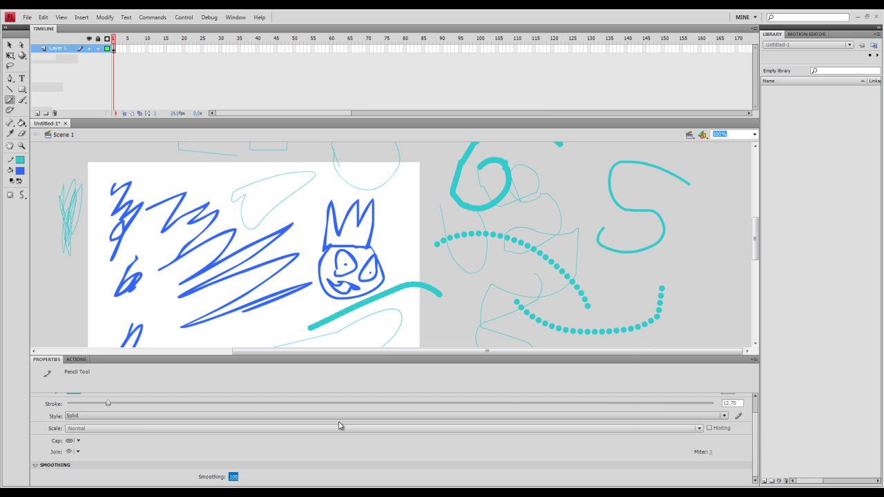
{"action": "left_click_drag", "start_coordinate": [755, 241], "coordinate": [755, 205]}
{"action": "mouse_move", "coordinate": [332, 164]}
{"action": "left_mouse_down"}
{"action": "mouse_move", "coordinate": [290, 168]}
{"action": "mouse_move", "coordinate": [328, 219]}
{"action": "mouse_move", "coordinate": [331, 167]}
{"action": "left_mouse_up"}
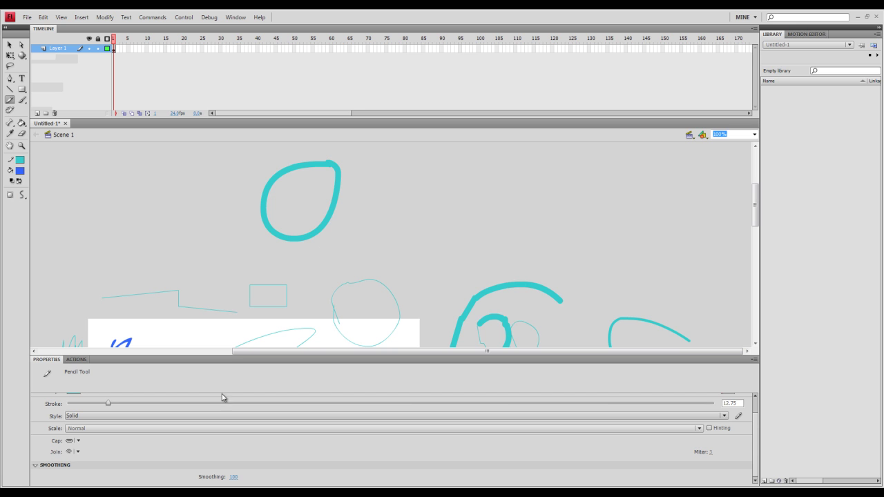
Set the pencil's smoothing to 1 and draw several thick curves and zigzags above the stage, on both sides of the closed loop.
{"action": "left_click", "coordinate": [234, 476]}
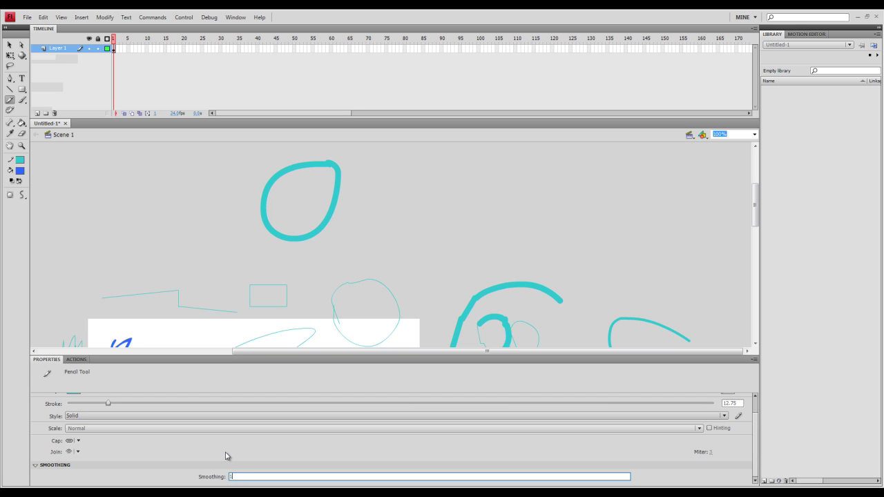
{"action": "key", "text": "Return"}
{"action": "mouse_move", "coordinate": [436, 179]}
{"action": "left_mouse_down"}
{"action": "mouse_move", "coordinate": [376, 251]}
{"action": "mouse_move", "coordinate": [397, 185]}
{"action": "left_mouse_up"}
{"action": "mouse_move", "coordinate": [499, 203]}
{"action": "left_mouse_down"}
{"action": "mouse_move", "coordinate": [442, 277]}
{"action": "mouse_move", "coordinate": [507, 259]}
{"action": "left_mouse_up"}
{"action": "left_click_drag", "start_coordinate": [563, 181], "coordinate": [614, 207]}
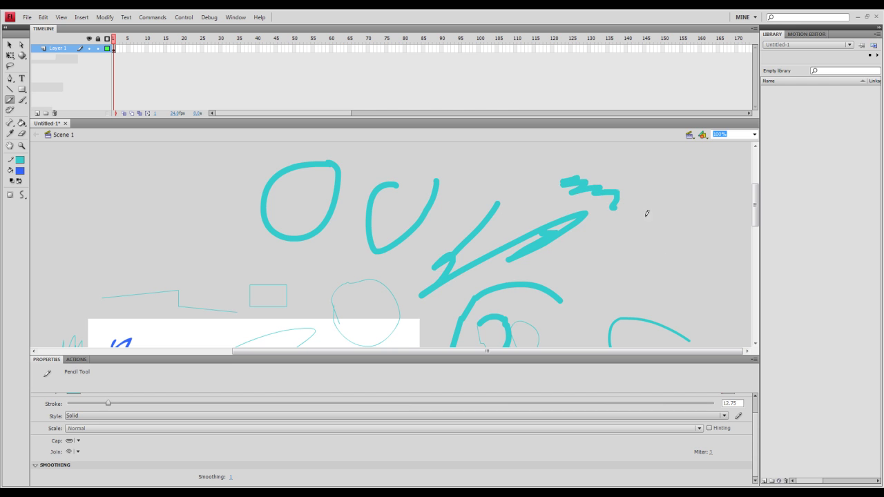
{"action": "mouse_move", "coordinate": [128, 200]}
{"action": "left_mouse_down"}
{"action": "mouse_move", "coordinate": [131, 250]}
{"action": "mouse_move", "coordinate": [147, 261]}
{"action": "left_mouse_up"}
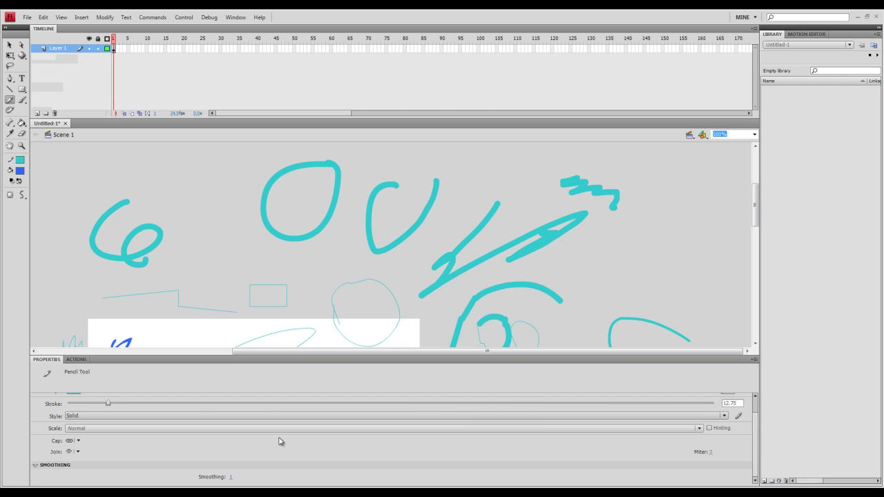
Spray two patches of black dots just below the stage with the Spray Brush tool.
{"action": "left_click_drag", "start_coordinate": [757, 419], "coordinate": [757, 400]}
{"action": "left_click_drag", "start_coordinate": [756, 222], "coordinate": [754, 251]}
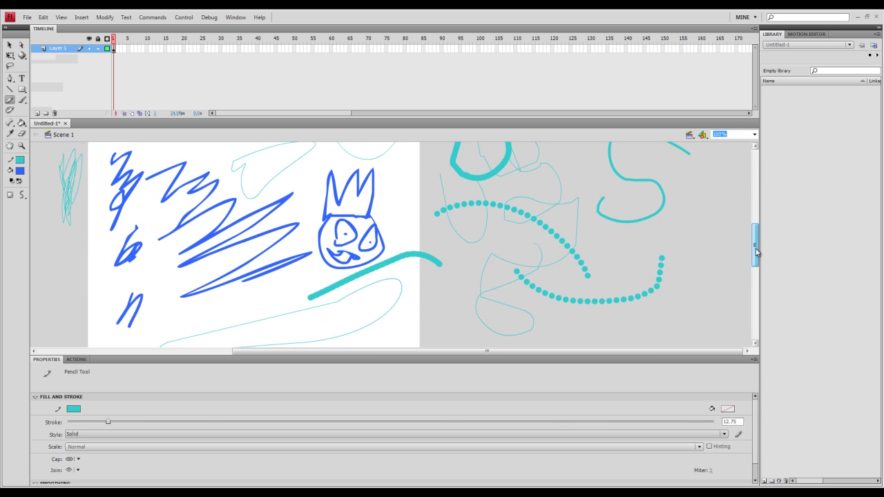
{"action": "left_click_drag", "start_coordinate": [447, 351], "coordinate": [375, 352]}
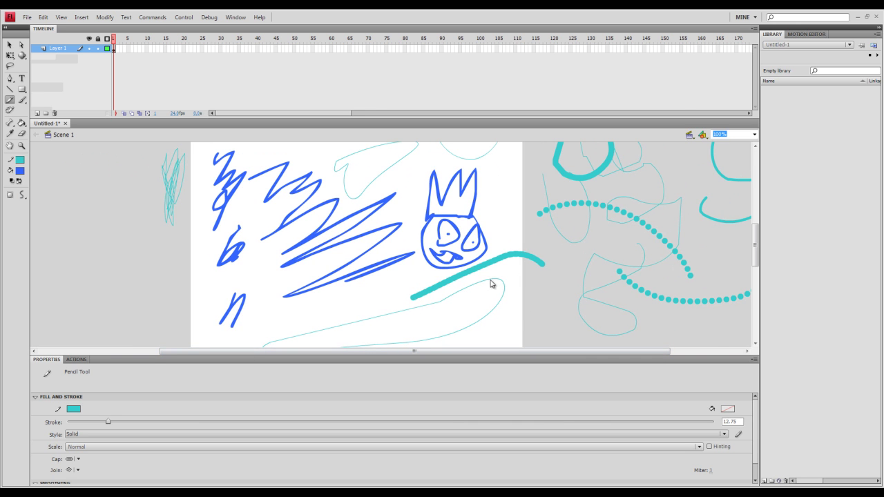
{"action": "mouse_move", "coordinate": [755, 257]}
{"action": "left_mouse_down"}
{"action": "mouse_move", "coordinate": [754, 242]}
{"action": "mouse_move", "coordinate": [755, 287]}
{"action": "left_mouse_up"}
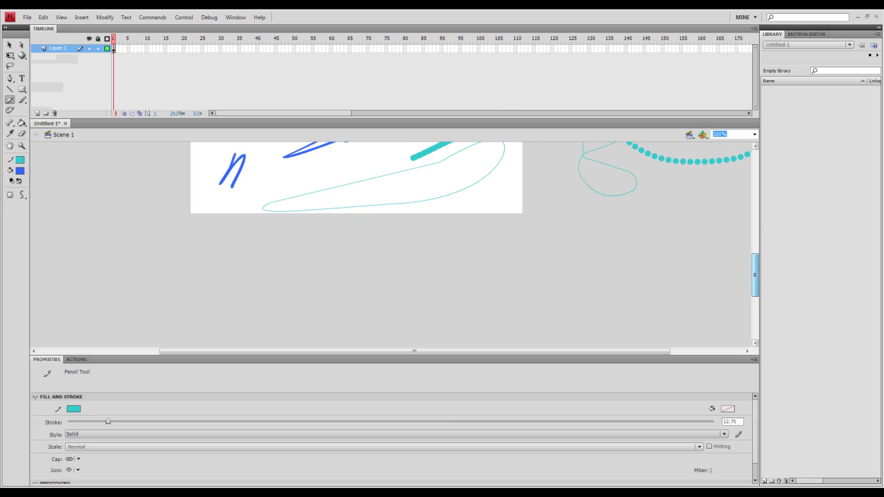
{"action": "left_click", "coordinate": [21, 103]}
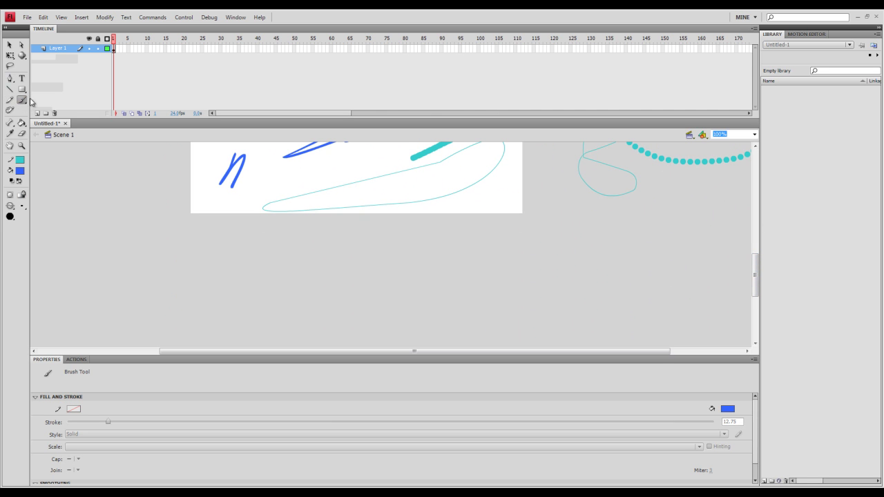
{"action": "left_click", "coordinate": [22, 102]}
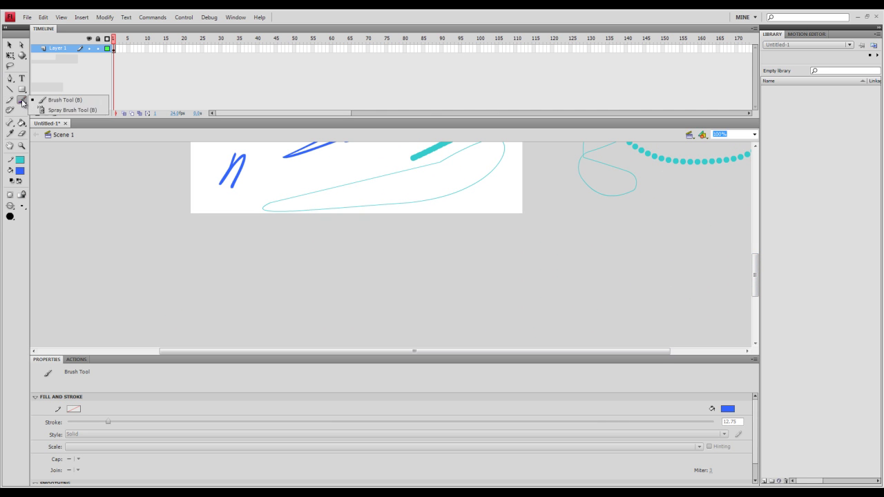
{"action": "left_click", "coordinate": [75, 110]}
{"action": "mouse_move", "coordinate": [420, 236]}
{"action": "left_mouse_down"}
{"action": "mouse_move", "coordinate": [363, 269]}
{"action": "mouse_move", "coordinate": [464, 264]}
{"action": "left_mouse_up"}
{"action": "mouse_move", "coordinate": [257, 273]}
{"action": "left_mouse_down"}
{"action": "mouse_move", "coordinate": [290, 245]}
{"action": "mouse_move", "coordinate": [269, 274]}
{"action": "mouse_move", "coordinate": [315, 300]}
{"action": "left_mouse_up"}
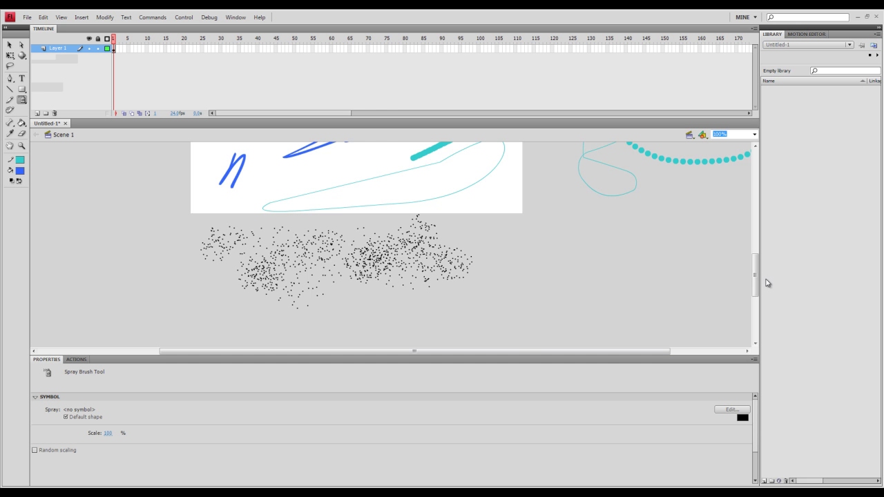
Paint loose blue loops and scribbles above the stage with the regular Brush tool, near the teal pencil strokes.
{"action": "left_click_drag", "start_coordinate": [755, 288], "coordinate": [756, 200]}
{"action": "left_click_drag", "start_coordinate": [21, 100], "coordinate": [48, 98]}
{"action": "mouse_move", "coordinate": [755, 209]}
{"action": "left_mouse_down"}
{"action": "mouse_move", "coordinate": [755, 257]}
{"action": "mouse_move", "coordinate": [765, 210]}
{"action": "mouse_move", "coordinate": [755, 204]}
{"action": "left_mouse_up"}
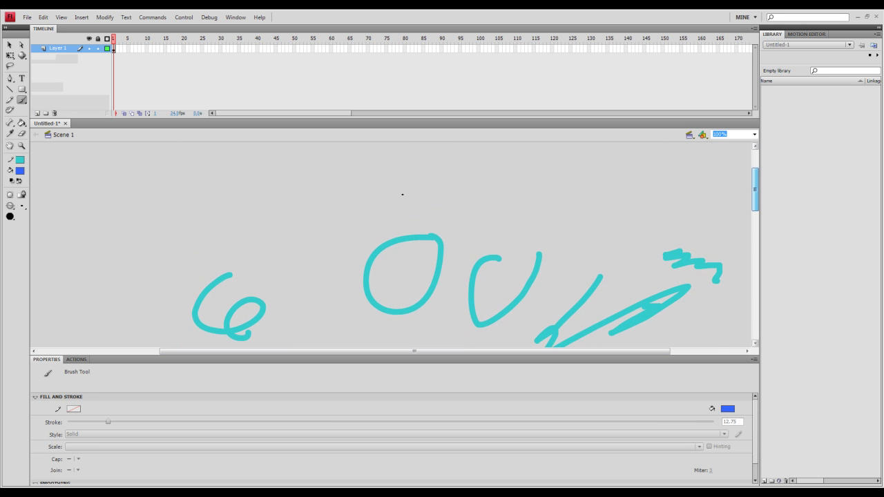
{"action": "mouse_move", "coordinate": [273, 182]}
{"action": "left_mouse_down"}
{"action": "mouse_move", "coordinate": [226, 223]}
{"action": "mouse_move", "coordinate": [296, 249]}
{"action": "mouse_move", "coordinate": [280, 211]}
{"action": "mouse_move", "coordinate": [223, 206]}
{"action": "left_mouse_up"}
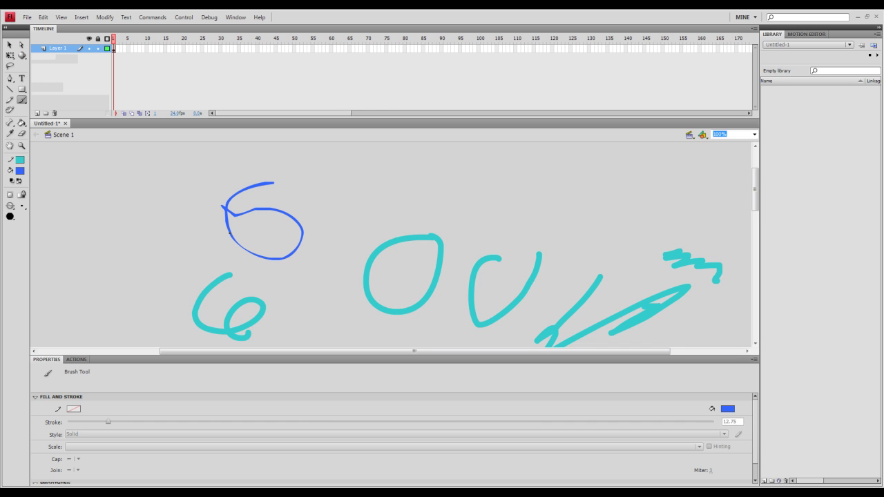
{"action": "mouse_move", "coordinate": [243, 259]}
{"action": "left_mouse_down"}
{"action": "mouse_move", "coordinate": [308, 266]}
{"action": "mouse_move", "coordinate": [338, 229]}
{"action": "mouse_move", "coordinate": [305, 222]}
{"action": "mouse_move", "coordinate": [353, 215]}
{"action": "mouse_move", "coordinate": [363, 200]}
{"action": "mouse_move", "coordinate": [312, 182]}
{"action": "mouse_move", "coordinate": [288, 191]}
{"action": "left_mouse_up"}
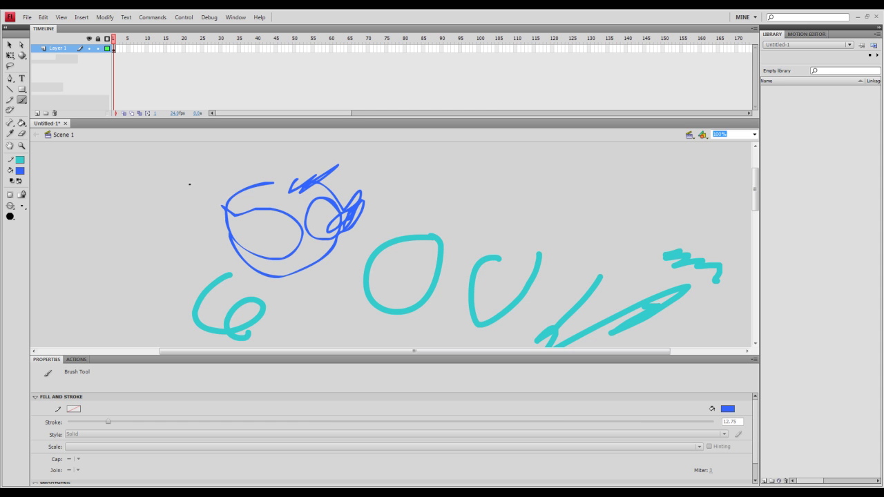
{"action": "mouse_move", "coordinate": [165, 187]}
{"action": "left_mouse_down"}
{"action": "mouse_move", "coordinate": [180, 229]}
{"action": "mouse_move", "coordinate": [183, 207]}
{"action": "mouse_move", "coordinate": [170, 217]}
{"action": "mouse_move", "coordinate": [196, 199]}
{"action": "mouse_move", "coordinate": [185, 198]}
{"action": "mouse_move", "coordinate": [163, 255]}
{"action": "mouse_move", "coordinate": [132, 227]}
{"action": "mouse_move", "coordinate": [160, 278]}
{"action": "mouse_move", "coordinate": [135, 288]}
{"action": "mouse_move", "coordinate": [138, 305]}
{"action": "mouse_move", "coordinate": [181, 290]}
{"action": "left_mouse_up"}
Compare the blue brush strokes with the teal pencil strokes above and on the stage.
{"action": "scroll", "coordinate": [173, 281], "scroll_direction": "down", "scroll_amount": 3}
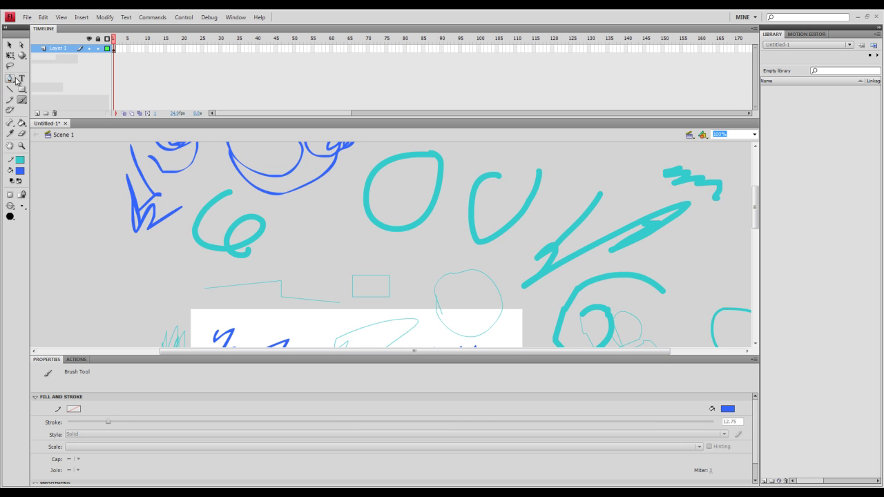
{"action": "left_click_drag", "start_coordinate": [295, 351], "coordinate": [236, 342]}
{"action": "scroll", "coordinate": [308, 228], "scroll_direction": "up", "scroll_amount": 6}
{"action": "scroll", "coordinate": [309, 229], "scroll_direction": "down", "scroll_amount": 6}
{"action": "scroll", "coordinate": [309, 229], "scroll_direction": "up", "scroll_amount": 2}
{"action": "scroll", "coordinate": [309, 228], "scroll_direction": "up", "scroll_amount": 5}
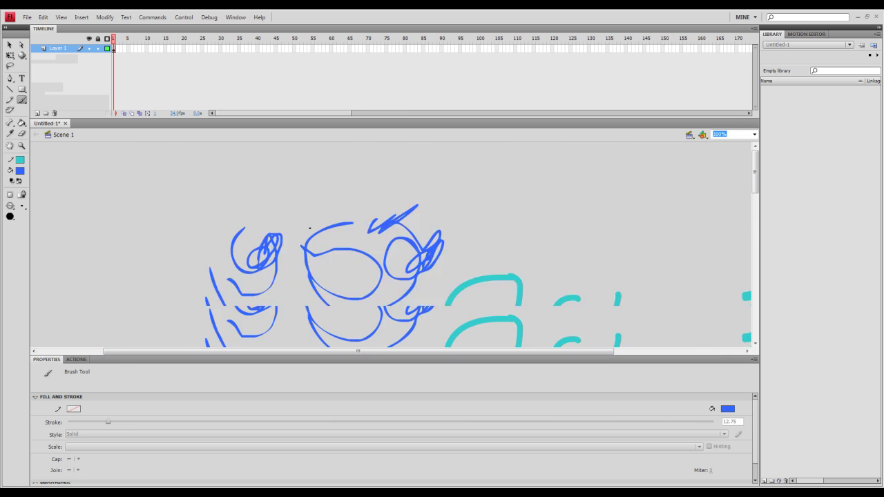
{"action": "scroll", "coordinate": [309, 229], "scroll_direction": "down", "scroll_amount": 9}
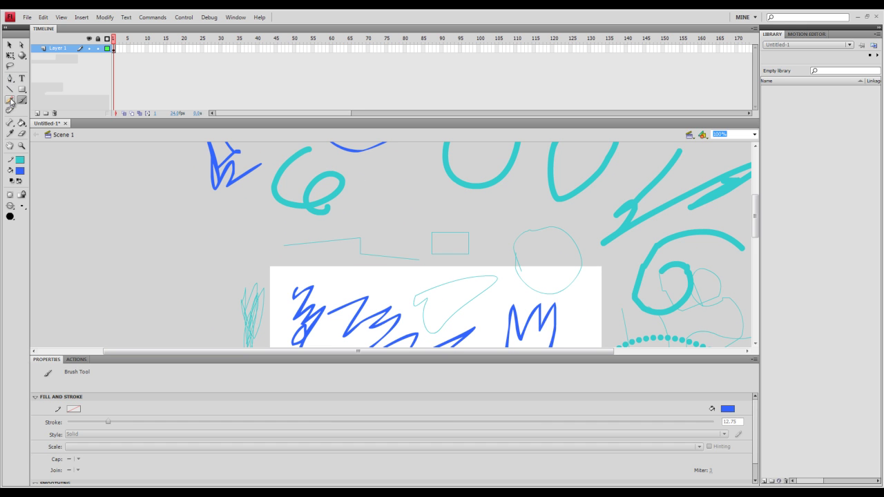
{"action": "scroll", "coordinate": [141, 181], "scroll_direction": "up", "scroll_amount": 6}
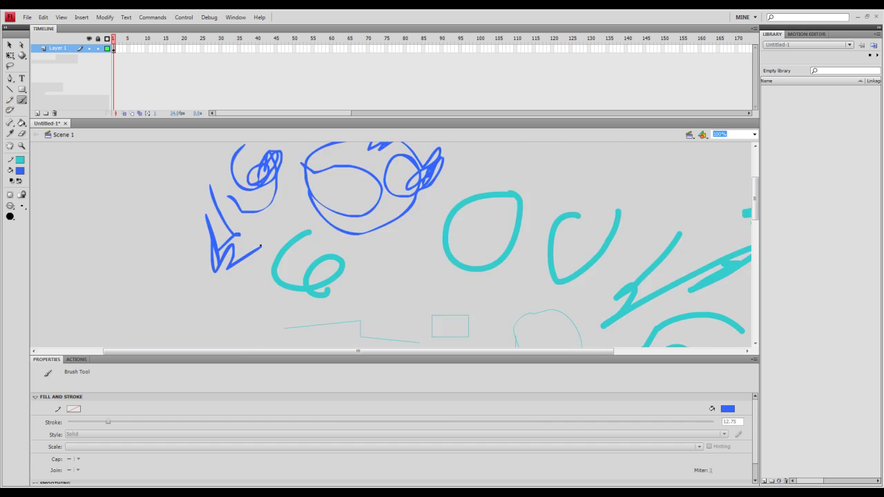
Draw two thick vertical Pencil lines, one beside the blue scribbles and one in the empty area far left of the stage.
{"action": "left_click", "coordinate": [9, 101]}
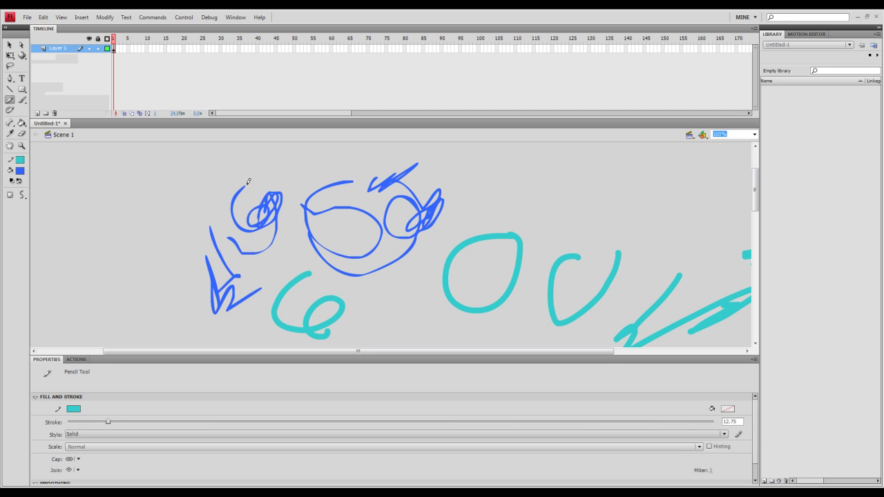
{"action": "mouse_move", "coordinate": [173, 185]}
{"action": "left_mouse_down"}
{"action": "mouse_move", "coordinate": [164, 266]}
{"action": "mouse_move", "coordinate": [180, 329]}
{"action": "left_mouse_up"}
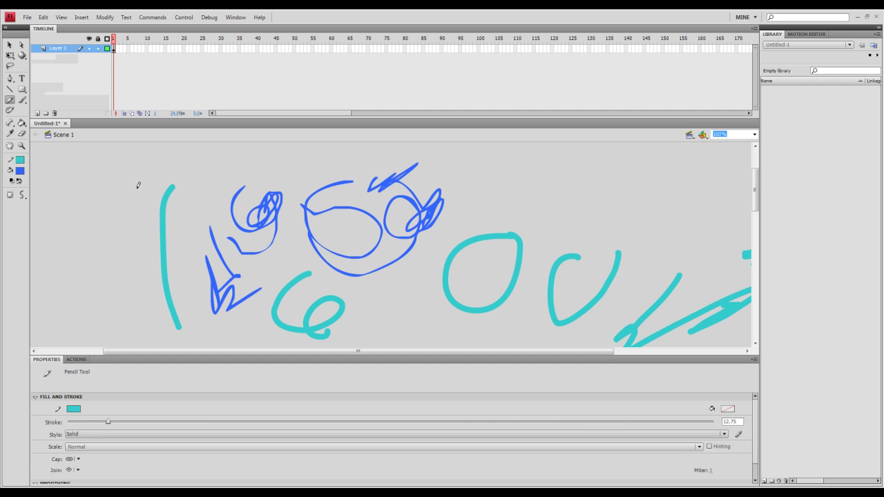
{"action": "scroll", "coordinate": [396, 281], "scroll_direction": "down", "scroll_amount": 12}
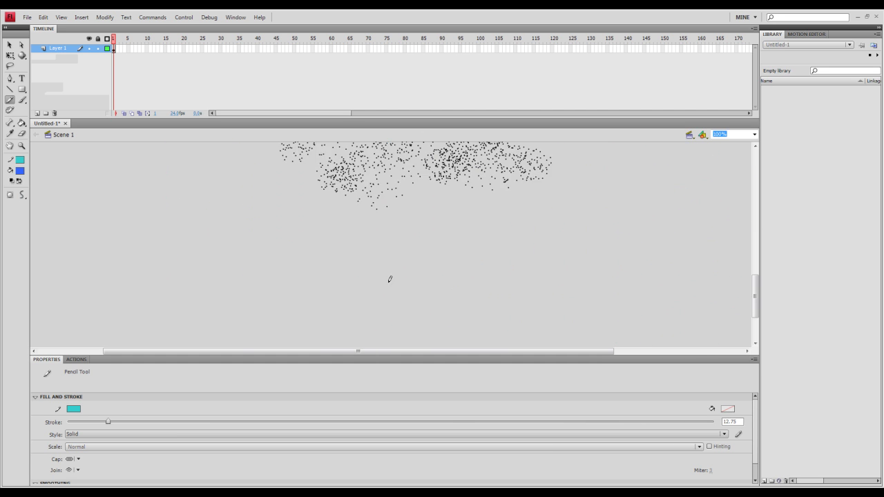
{"action": "scroll", "coordinate": [389, 279], "scroll_direction": "up", "scroll_amount": 4}
{"action": "scroll", "coordinate": [388, 280], "scroll_direction": "down", "scroll_amount": 2}
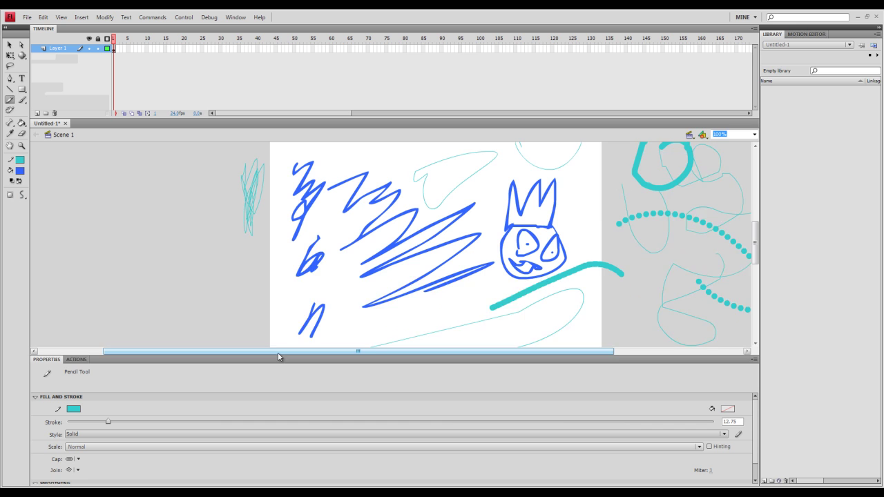
{"action": "left_click_drag", "start_coordinate": [278, 352], "coordinate": [193, 351]}
{"action": "left_click_drag", "start_coordinate": [100, 172], "coordinate": [102, 288]}
Set the Brush to the fourth-smallest size and paint a vertical blue line right of the teal pencil line.
{"action": "left_click", "coordinate": [22, 100]}
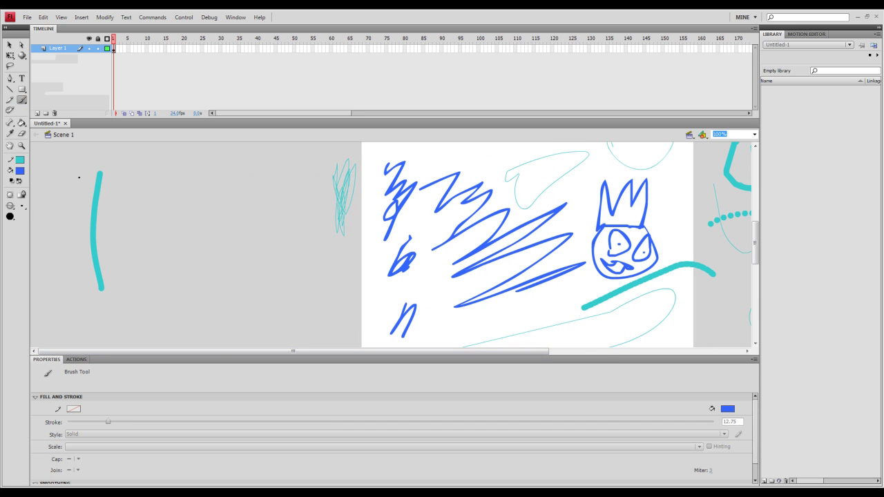
{"action": "left_click", "coordinate": [21, 207]}
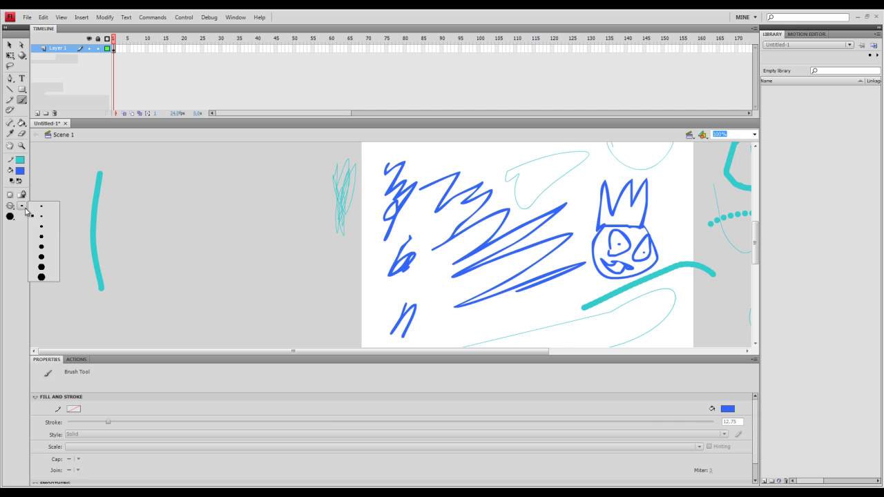
{"action": "left_click", "coordinate": [41, 236]}
{"action": "left_click_drag", "start_coordinate": [146, 167], "coordinate": [149, 280]}
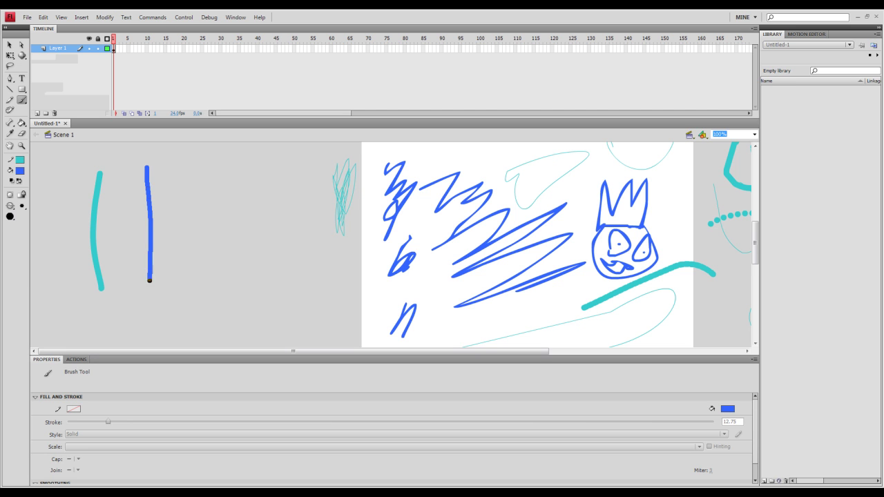
Erase a gap through the middle of the vertical blue brush line with the Eraser tool.
{"action": "left_click", "coordinate": [22, 133]}
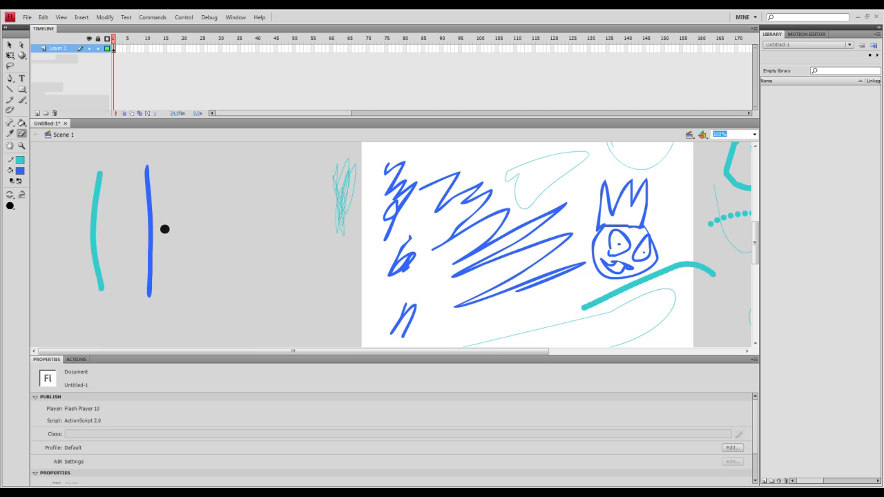
{"action": "mouse_move", "coordinate": [168, 227]}
{"action": "left_mouse_down"}
{"action": "mouse_move", "coordinate": [138, 220]}
{"action": "mouse_move", "coordinate": [160, 212]}
{"action": "left_mouse_up"}
{"action": "scroll", "coordinate": [138, 213], "scroll_direction": "up", "scroll_amount": 1}
{"action": "scroll", "coordinate": [55, 191], "scroll_direction": "down", "scroll_amount": 1}
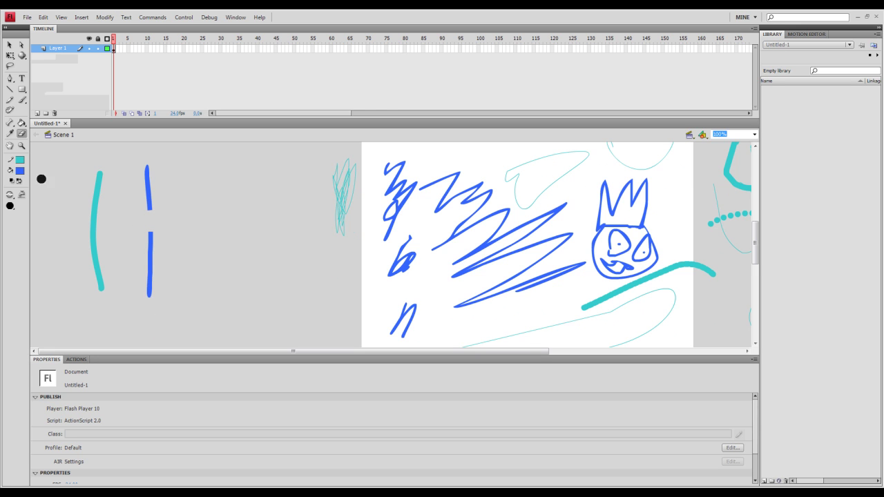
Magnify the blue line to 200% and erase the corners of its upper segment's cut end into a point.
{"action": "left_click", "coordinate": [21, 145]}
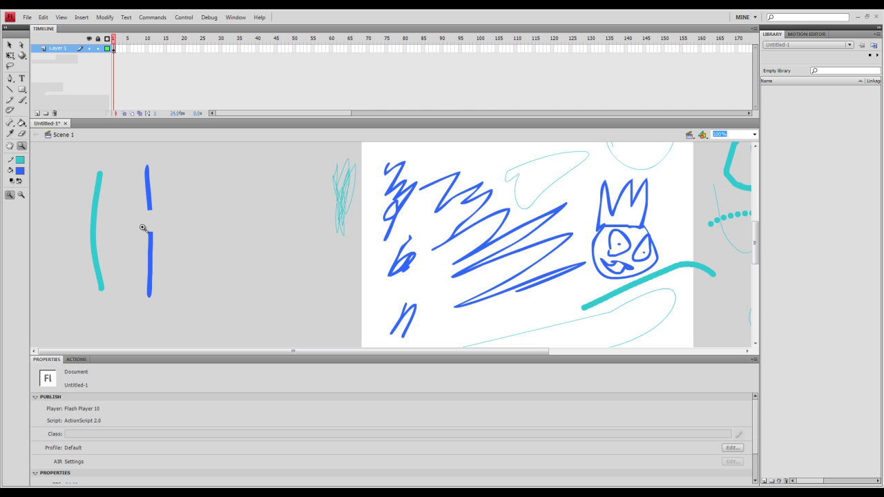
{"action": "left_click", "coordinate": [174, 243]}
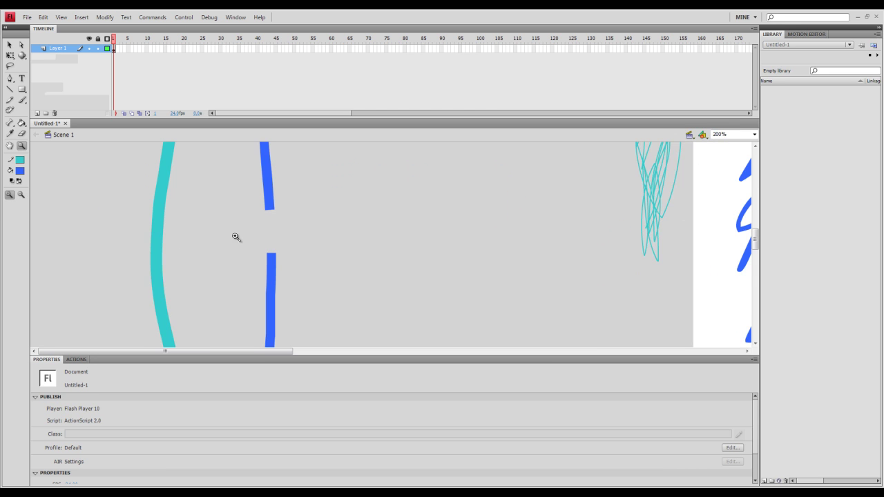
{"action": "left_click", "coordinate": [22, 134]}
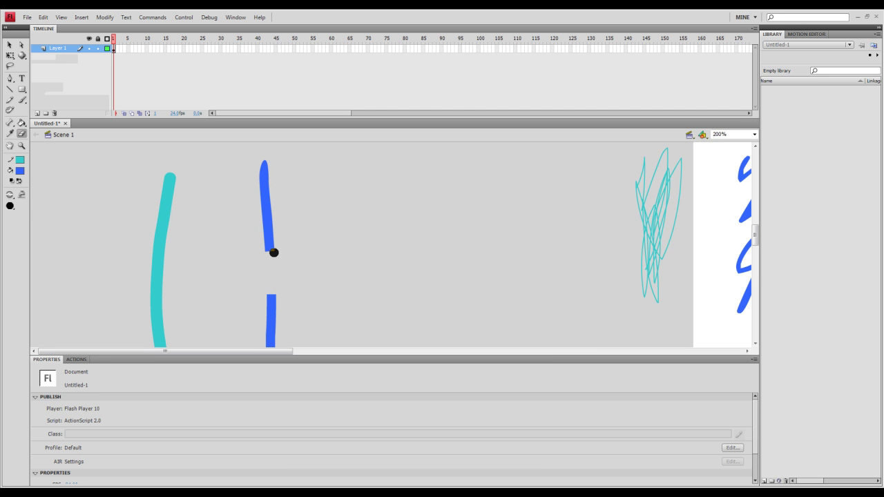
{"action": "mouse_move", "coordinate": [284, 239]}
{"action": "left_mouse_down"}
{"action": "mouse_move", "coordinate": [262, 258]}
{"action": "mouse_move", "coordinate": [266, 246]}
{"action": "mouse_move", "coordinate": [287, 274]}
{"action": "mouse_move", "coordinate": [280, 250]}
{"action": "left_mouse_up"}
{"action": "mouse_move", "coordinate": [282, 235]}
{"action": "left_mouse_down"}
{"action": "mouse_move", "coordinate": [263, 265]}
{"action": "mouse_move", "coordinate": [257, 241]}
{"action": "mouse_move", "coordinate": [283, 273]}
{"action": "mouse_move", "coordinate": [251, 225]}
{"action": "left_mouse_up"}
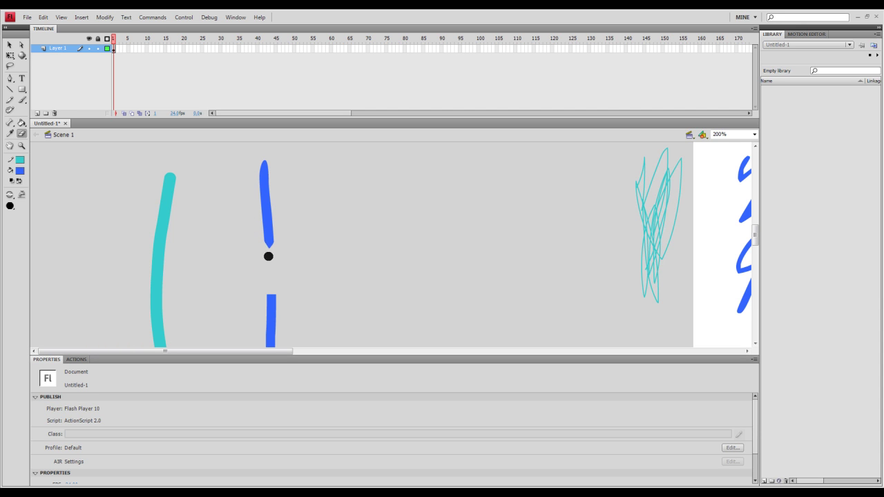
Erase a gap through the vertical teal pencil line and rub at the edges of its cut ends.
{"action": "scroll", "coordinate": [262, 241], "scroll_direction": "down", "scroll_amount": 3}
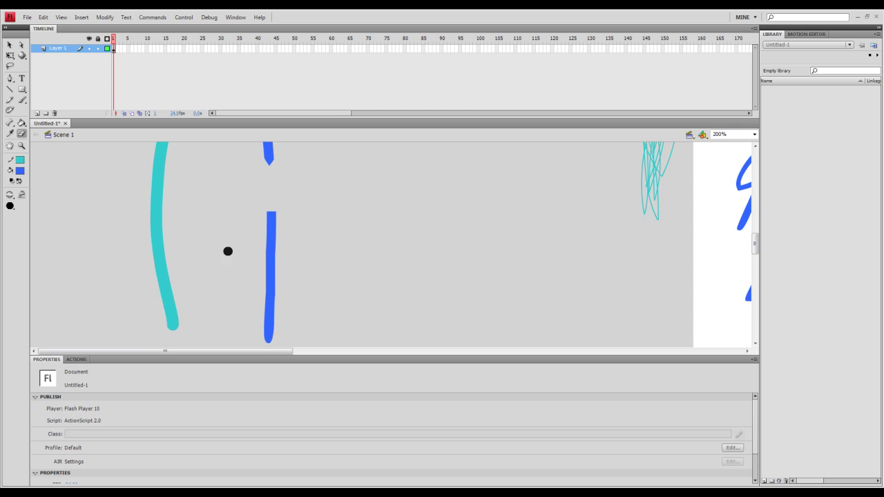
{"action": "scroll", "coordinate": [228, 251], "scroll_direction": "up", "scroll_amount": 3}
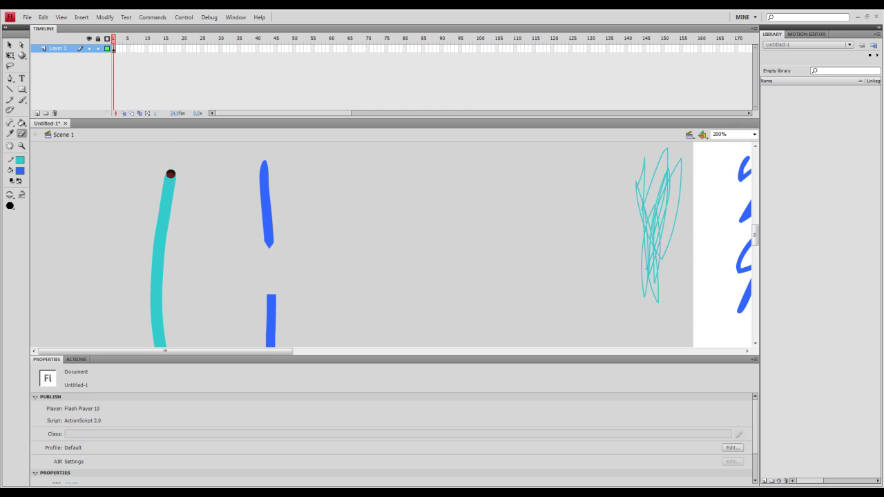
{"action": "mouse_move", "coordinate": [186, 266]}
{"action": "left_mouse_down"}
{"action": "mouse_move", "coordinate": [156, 269]}
{"action": "mouse_move", "coordinate": [111, 260]}
{"action": "left_mouse_up"}
{"action": "mouse_move", "coordinate": [173, 271]}
{"action": "left_mouse_down"}
{"action": "mouse_move", "coordinate": [154, 262]}
{"action": "mouse_move", "coordinate": [167, 263]}
{"action": "left_mouse_up"}
{"action": "mouse_move", "coordinate": [156, 253]}
{"action": "left_mouse_down"}
{"action": "mouse_move", "coordinate": [128, 241]}
{"action": "mouse_move", "coordinate": [176, 258]}
{"action": "mouse_move", "coordinate": [170, 248]}
{"action": "left_mouse_up"}
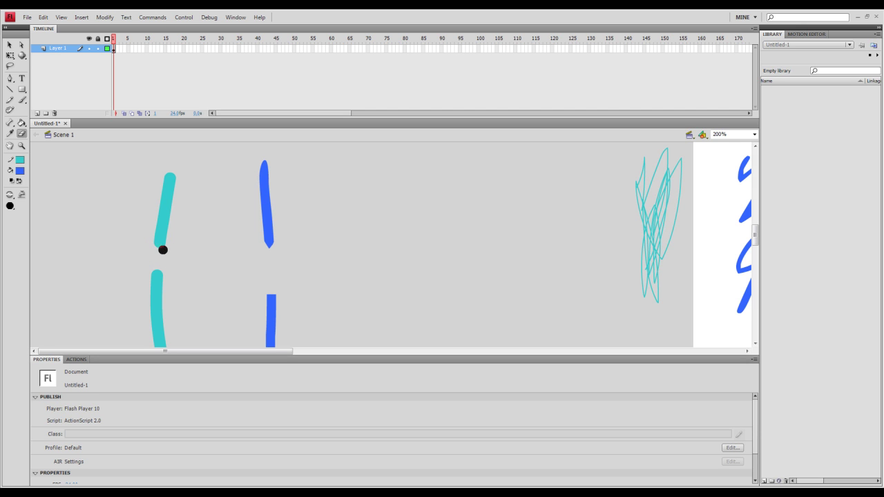
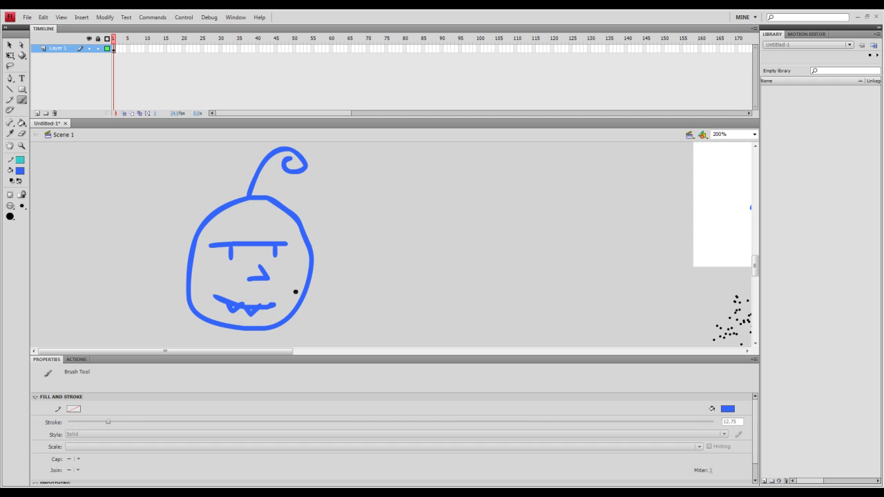
Set the fill color to pink and fill the inside of the blue brush-drawn face with the Paint Bucket.
{"action": "scroll", "coordinate": [290, 281], "scroll_direction": "up", "scroll_amount": 1}
{"action": "left_click", "coordinate": [21, 172]}
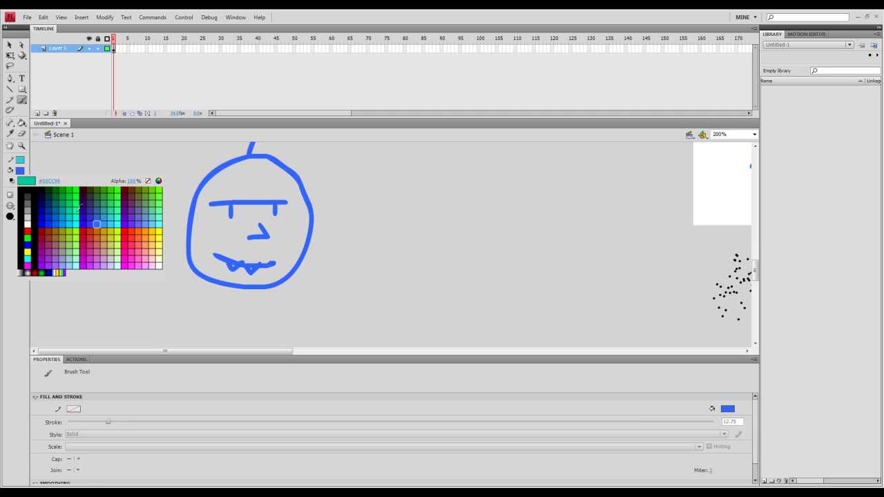
{"action": "left_click", "coordinate": [142, 259]}
{"action": "key", "text": "k"}
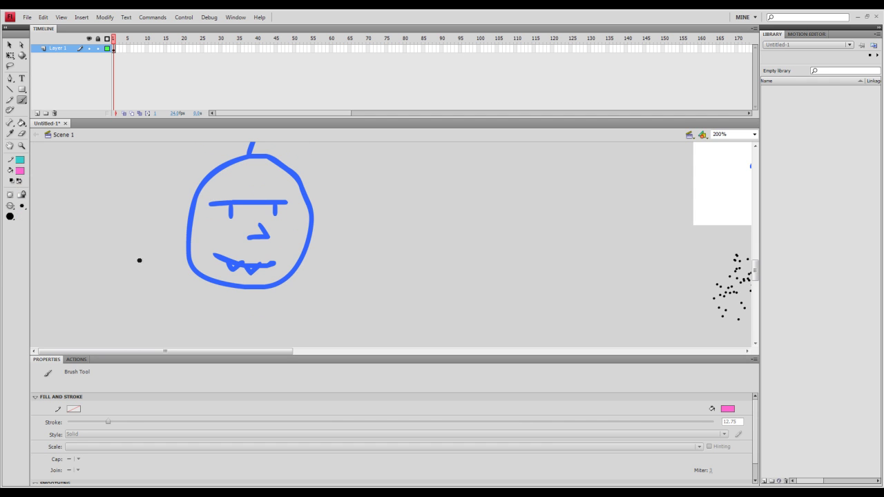
{"action": "left_click", "coordinate": [262, 187]}
{"action": "scroll", "coordinate": [266, 236], "scroll_direction": "up", "scroll_amount": 1}
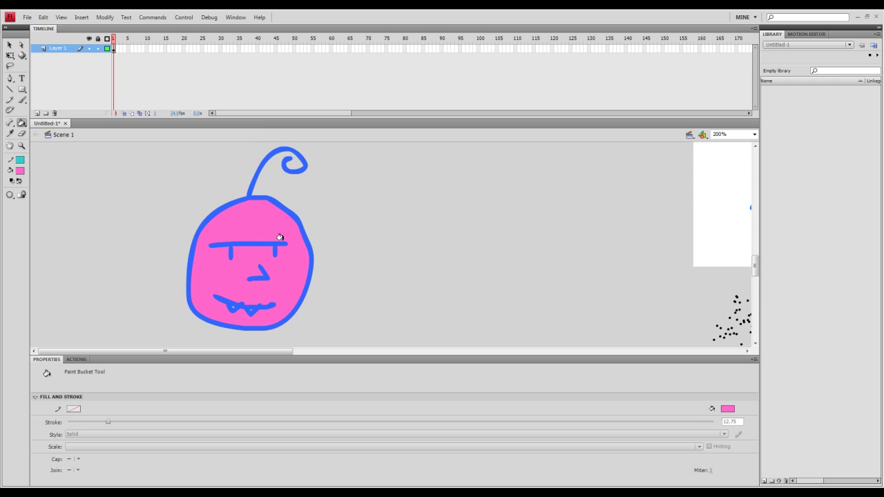
Erase a ragged bite out of the pink face's upper-right edge, through both the blue outline and the fill.
{"action": "key", "text": "v"}
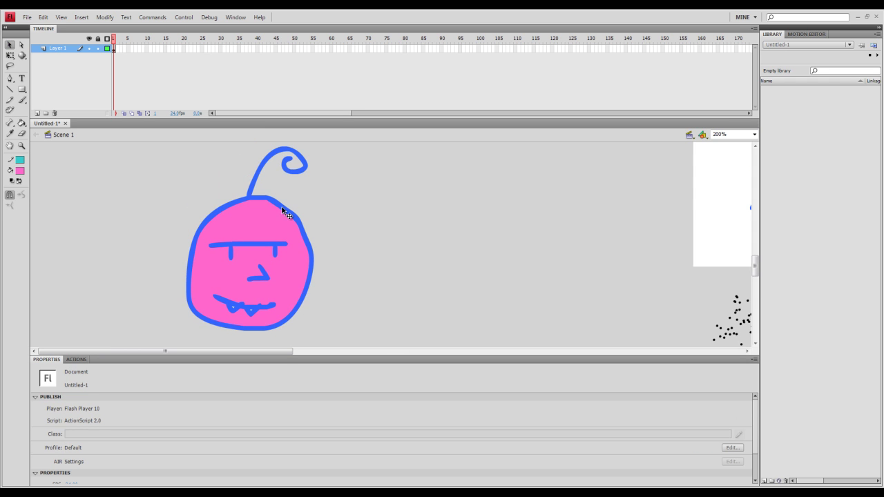
{"action": "key", "text": "e"}
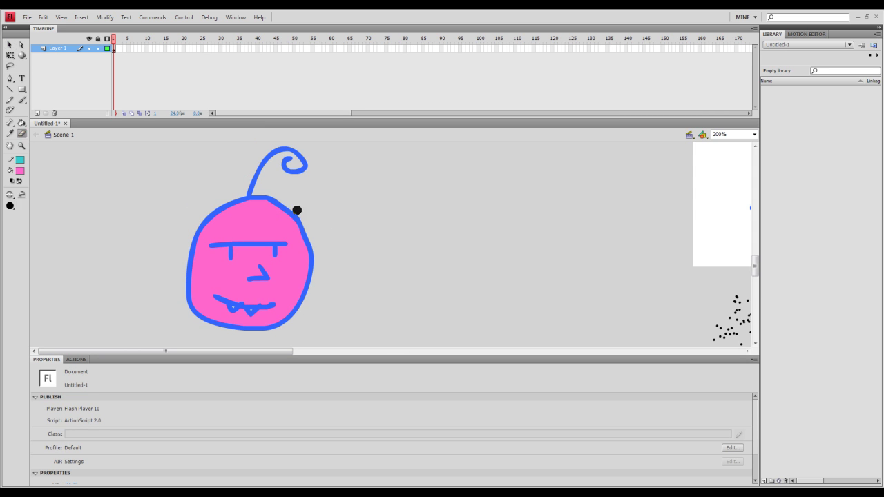
{"action": "mouse_move", "coordinate": [290, 209]}
{"action": "left_mouse_down"}
{"action": "mouse_move", "coordinate": [288, 232]}
{"action": "mouse_move", "coordinate": [296, 203]}
{"action": "mouse_move", "coordinate": [302, 246]}
{"action": "mouse_move", "coordinate": [290, 213]}
{"action": "mouse_move", "coordinate": [310, 257]}
{"action": "left_mouse_up"}
Draw a second head in teal with the Pencil beside the pink face, with a curled stem, eyebrow, two eyes and a mouth.
{"action": "left_click", "coordinate": [9, 99]}
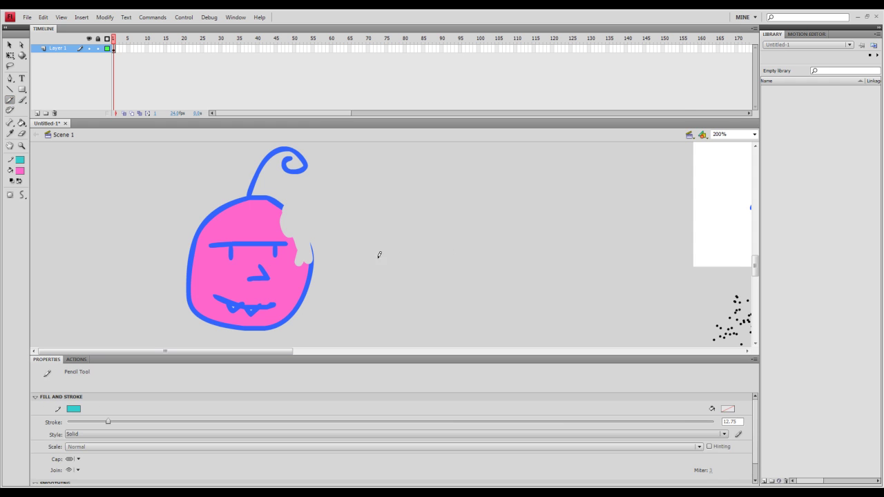
{"action": "mouse_move", "coordinate": [435, 193]}
{"action": "left_mouse_down"}
{"action": "mouse_move", "coordinate": [359, 287]}
{"action": "mouse_move", "coordinate": [418, 320]}
{"action": "mouse_move", "coordinate": [457, 280]}
{"action": "mouse_move", "coordinate": [466, 227]}
{"action": "mouse_move", "coordinate": [428, 195]}
{"action": "mouse_move", "coordinate": [468, 166]}
{"action": "mouse_move", "coordinate": [454, 192]}
{"action": "left_mouse_up"}
{"action": "scroll", "coordinate": [435, 208], "scroll_direction": "up", "scroll_amount": 2}
{"action": "scroll", "coordinate": [414, 234], "scroll_direction": "down", "scroll_amount": 2}
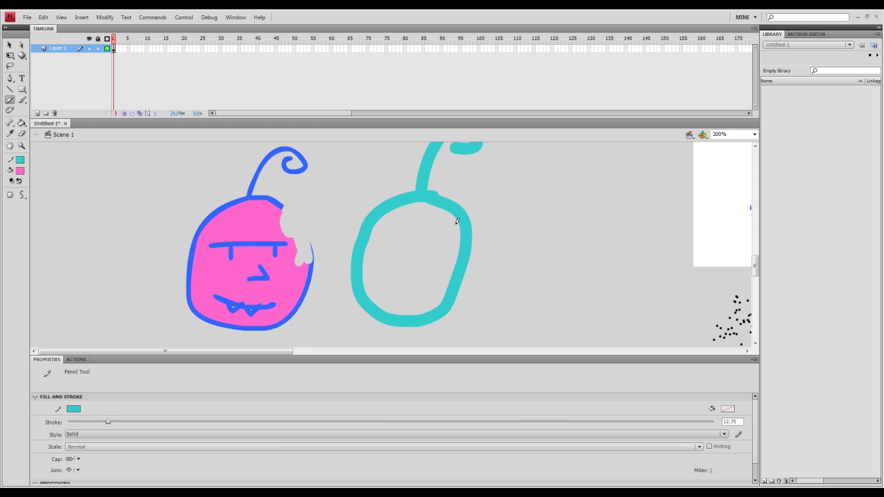
{"action": "mouse_move", "coordinate": [389, 234]}
{"action": "left_mouse_down"}
{"action": "mouse_move", "coordinate": [425, 230]}
{"action": "mouse_move", "coordinate": [399, 253]}
{"action": "mouse_move", "coordinate": [432, 259]}
{"action": "mouse_move", "coordinate": [408, 288]}
{"action": "left_mouse_up"}
{"action": "scroll", "coordinate": [430, 303], "scroll_direction": "down", "scroll_amount": 1}
{"action": "scroll", "coordinate": [428, 302], "scroll_direction": "up", "scroll_amount": 1}
Fill the inside of the teal pencil-drawn head with dark teal using the Paint Bucket.
{"action": "left_click", "coordinate": [21, 122]}
{"action": "left_click", "coordinate": [20, 170]}
{"action": "left_click", "coordinate": [54, 202]}
{"action": "left_click", "coordinate": [418, 221]}
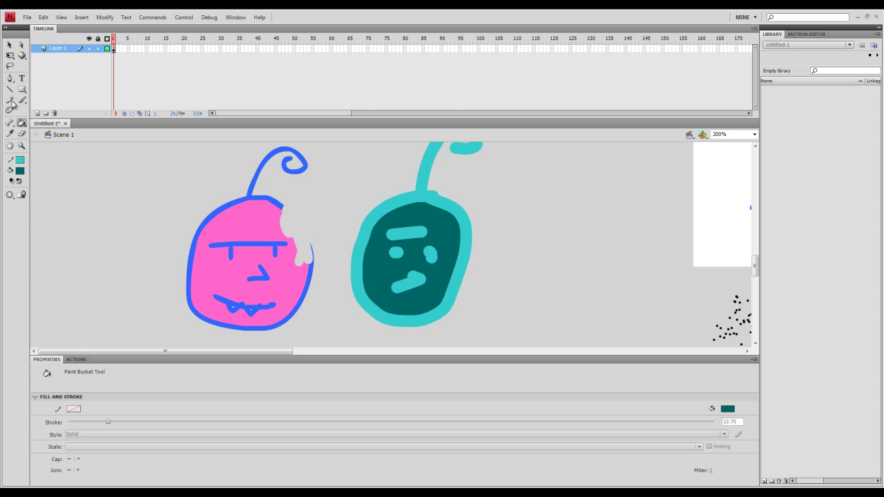
Erase parts of the dark teal head's upper-right edge and cut a diagonal gap across its face.
{"action": "left_click", "coordinate": [21, 134]}
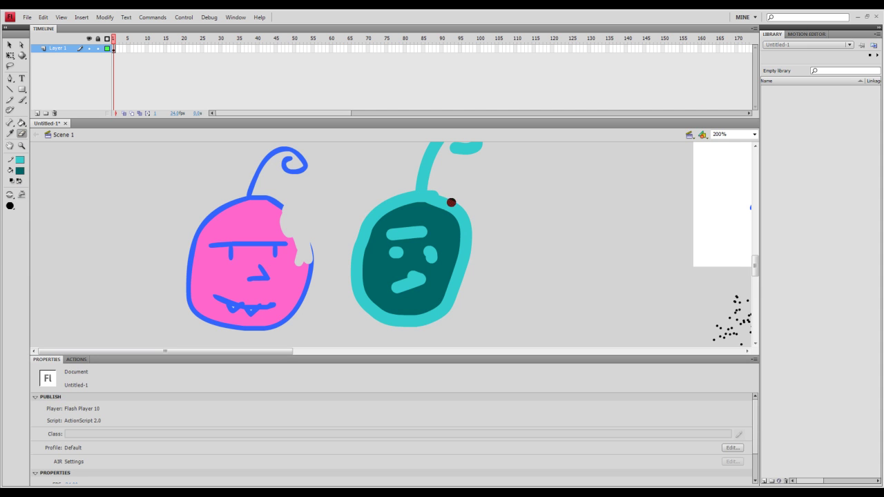
{"action": "left_click_drag", "start_coordinate": [453, 198], "coordinate": [448, 205]}
{"action": "mouse_move", "coordinate": [467, 231]}
{"action": "left_mouse_down"}
{"action": "mouse_move", "coordinate": [455, 278]}
{"action": "mouse_move", "coordinate": [453, 250]}
{"action": "mouse_move", "coordinate": [464, 241]}
{"action": "left_mouse_up"}
{"action": "left_click_drag", "start_coordinate": [359, 200], "coordinate": [531, 343]}
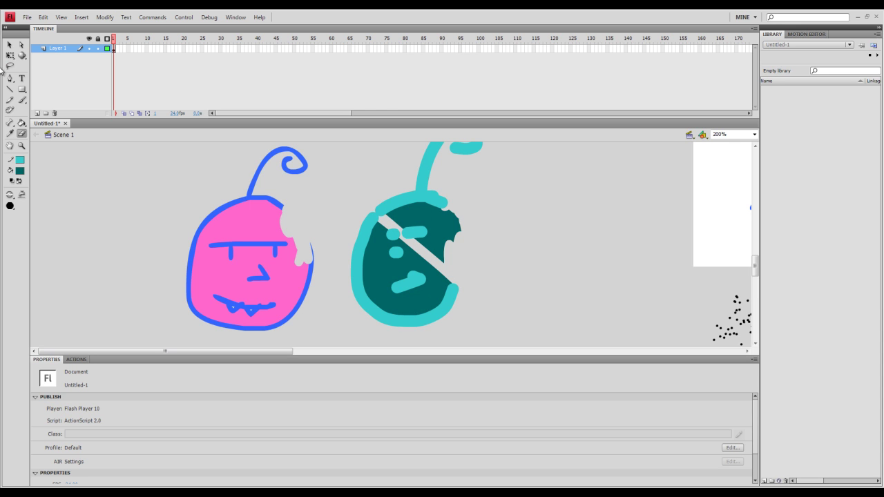
Undo the eraser strokes made on the dark teal head.
{"action": "key", "text": "ctrl+z"}
{"action": "key", "text": "ctrl+z"}
{"action": "key", "text": "ctrl+z"}
{"action": "key", "text": "ctrl+z"}
{"action": "key", "text": "ctrl+z"}
{"action": "key", "text": "ctrl+z"}
{"action": "key", "text": "ctrl+z"}
{"action": "key", "text": "ctrl+z"}
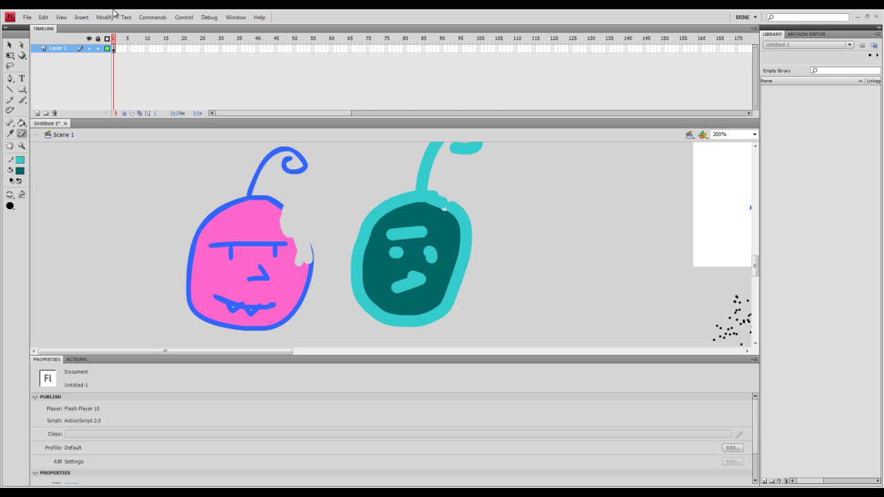
Delete the teal outline around the dark teal head and the blue outline with its curl from the pink face.
{"action": "left_click", "coordinate": [10, 44]}
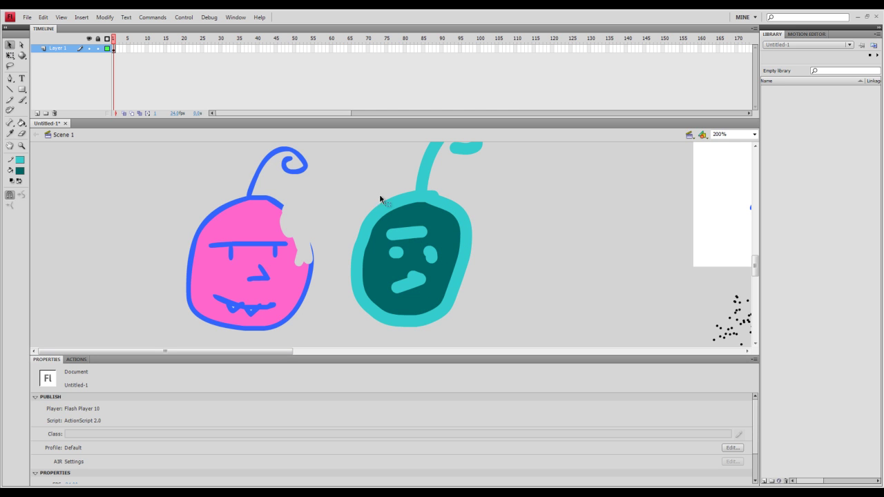
{"action": "left_click", "coordinate": [400, 206]}
{"action": "key", "text": "Delete"}
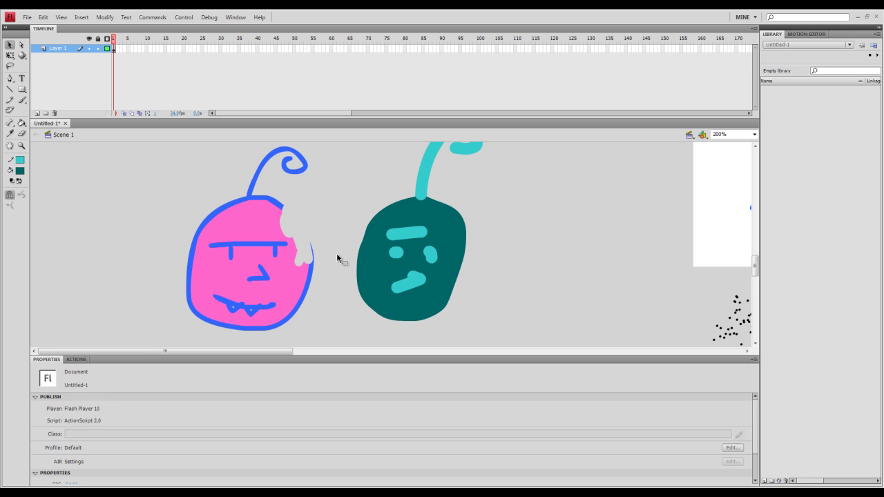
{"action": "left_click", "coordinate": [311, 279]}
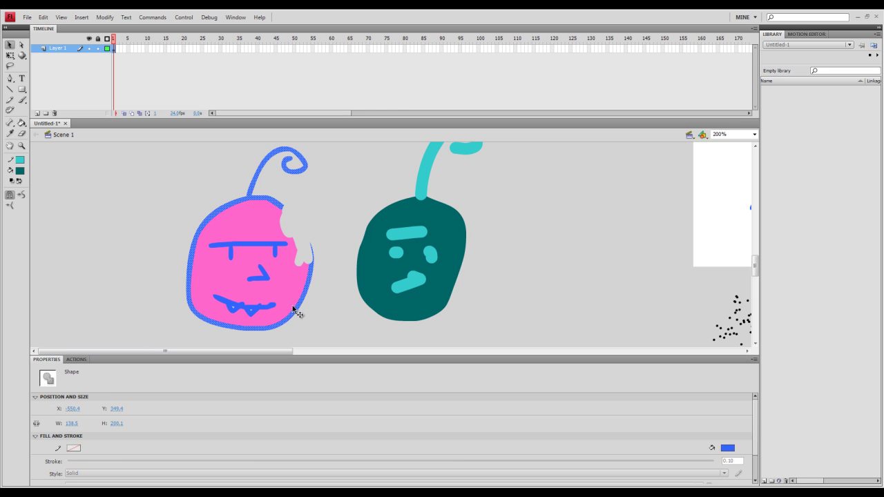
{"action": "key", "text": "Delete"}
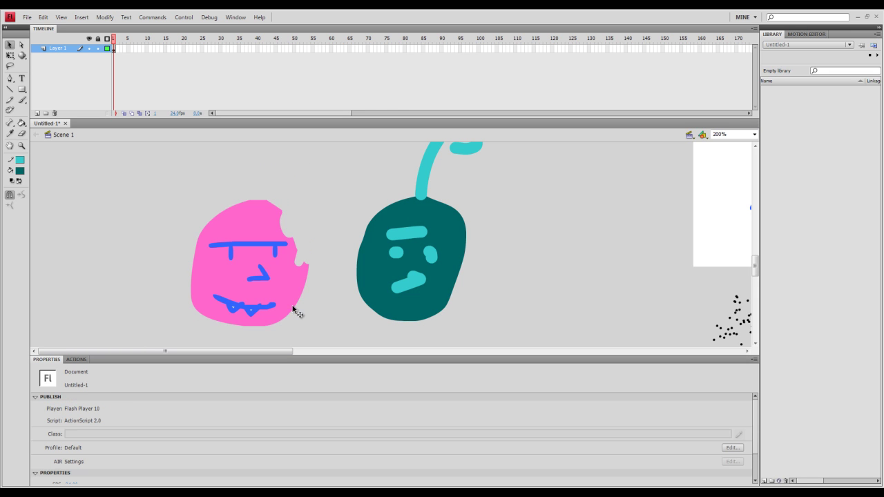
Select parts of the dark teal head one after another to examine which pencil strokes are separate pieces.
{"action": "left_click", "coordinate": [421, 198]}
{"action": "left_click", "coordinate": [457, 216]}
{"action": "left_click_drag", "start_coordinate": [491, 297], "coordinate": [376, 202]}
{"action": "left_click", "coordinate": [322, 241]}
{"action": "left_click", "coordinate": [434, 341]}
{"action": "left_click", "coordinate": [396, 196]}
{"action": "left_click", "coordinate": [399, 254]}
{"action": "left_click", "coordinate": [406, 233]}
{"action": "left_click", "coordinate": [409, 284]}
{"action": "left_click", "coordinate": [355, 255]}
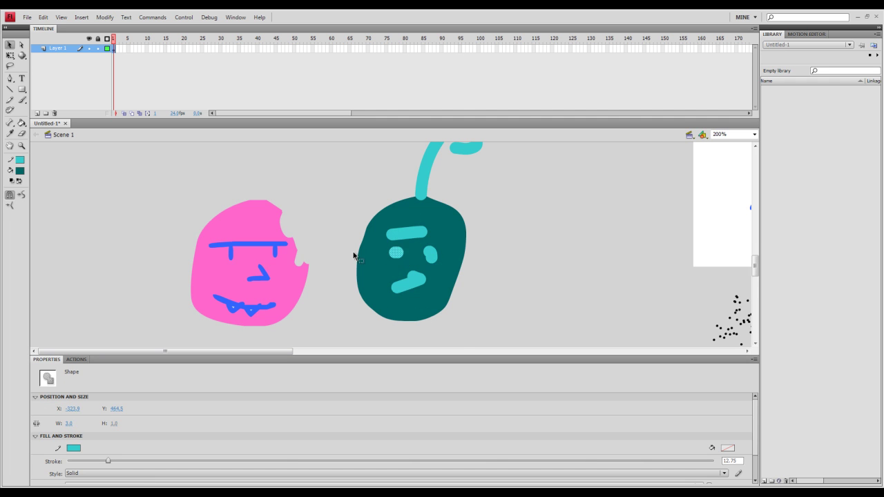
Zoom out to 50% and look over all the drawings on and around the stage.
{"action": "scroll", "coordinate": [322, 226], "scroll_direction": "up", "scroll_amount": 3}
{"action": "scroll", "coordinate": [323, 224], "scroll_direction": "up", "scroll_amount": 3}
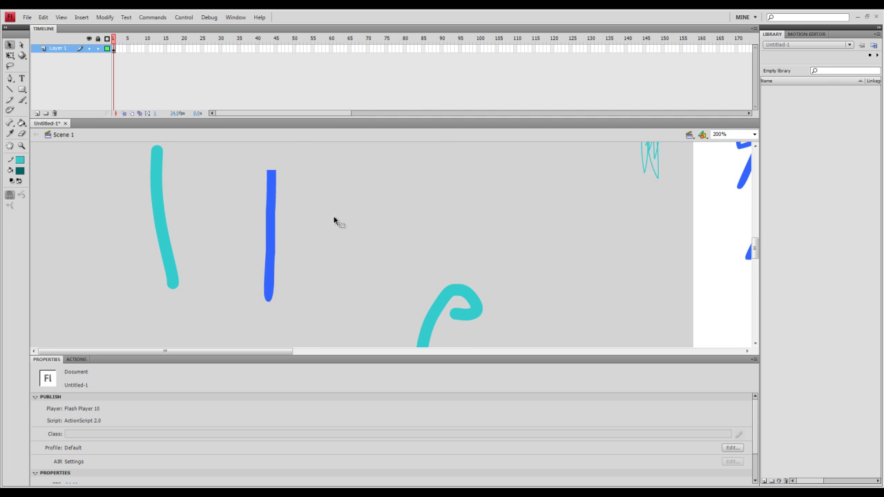
{"action": "left_click_drag", "start_coordinate": [273, 350], "coordinate": [472, 351]}
{"action": "scroll", "coordinate": [451, 285], "scroll_direction": "up", "scroll_amount": 3}
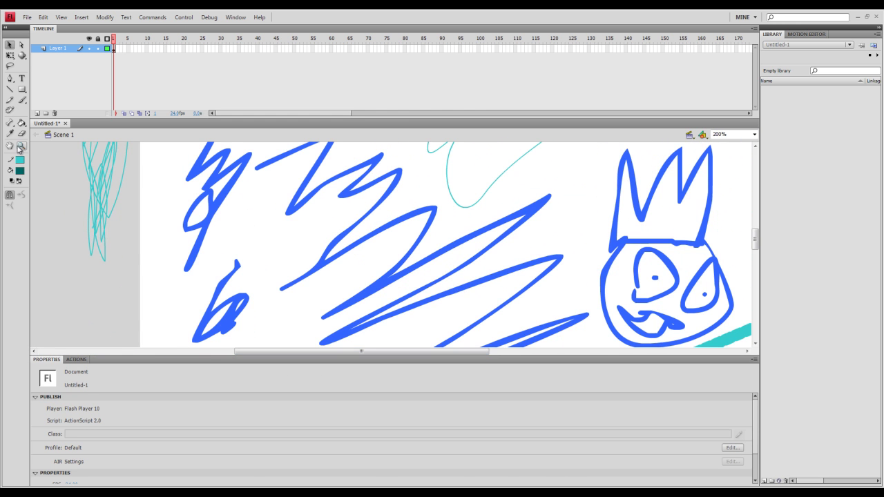
{"action": "left_click", "coordinate": [20, 148]}
{"action": "left_click", "coordinate": [374, 248]}
{"action": "scroll", "coordinate": [528, 292], "scroll_direction": "down", "scroll_amount": 5}
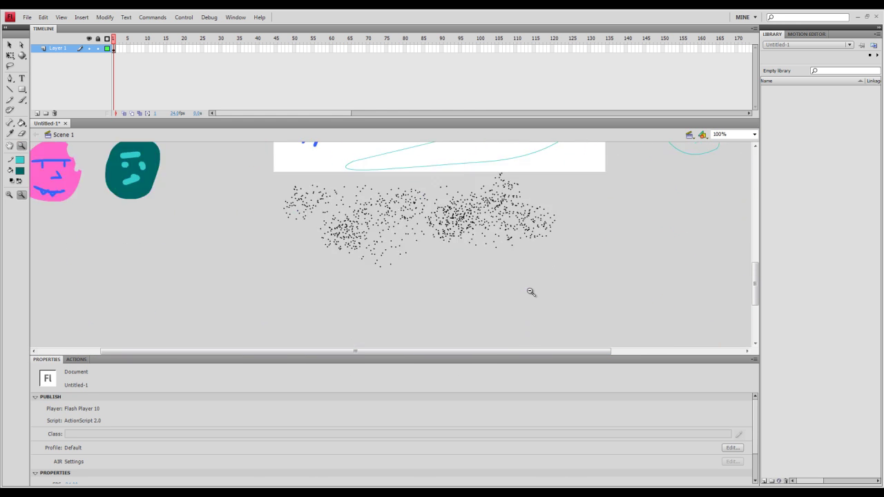
{"action": "scroll", "coordinate": [529, 292], "scroll_direction": "up", "scroll_amount": 5}
{"action": "left_click_drag", "start_coordinate": [490, 356], "coordinate": [428, 346]}
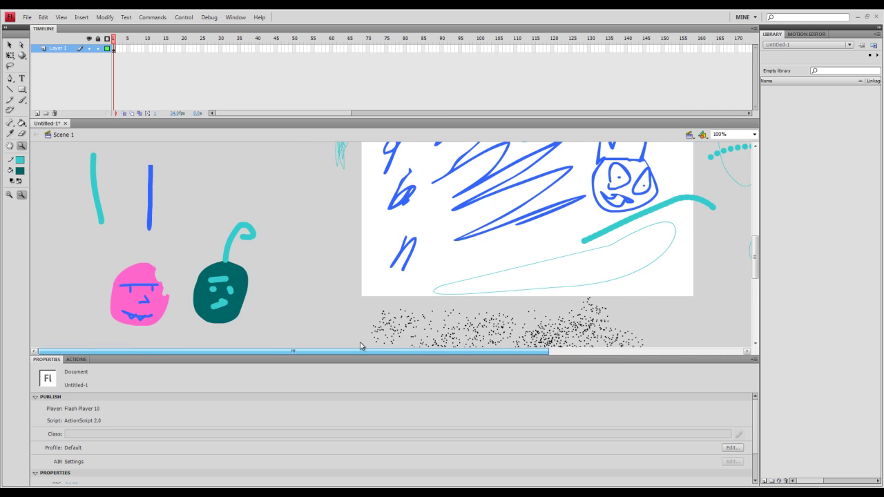
{"action": "left_click", "coordinate": [539, 214], "text": "alt"}
{"action": "left_click", "coordinate": [10, 195]}
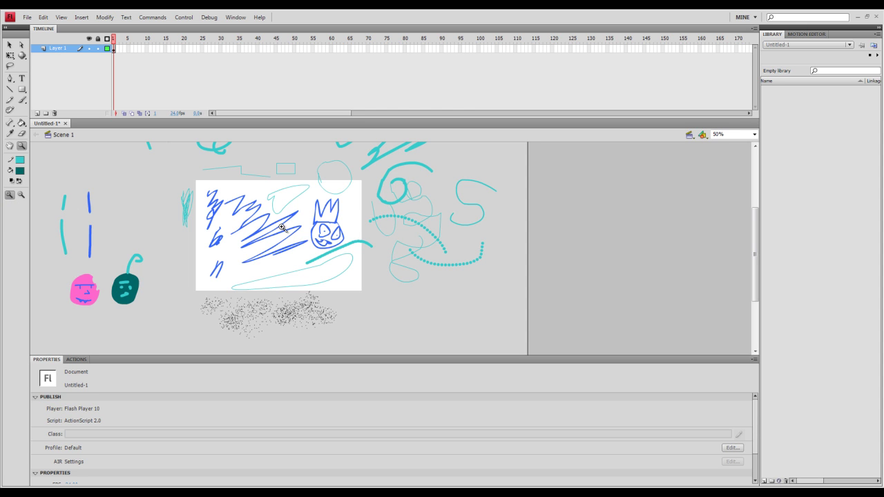
{"action": "scroll", "coordinate": [275, 229], "scroll_direction": "up", "scroll_amount": 3}
{"action": "scroll", "coordinate": [256, 218], "scroll_direction": "up", "scroll_amount": 3}
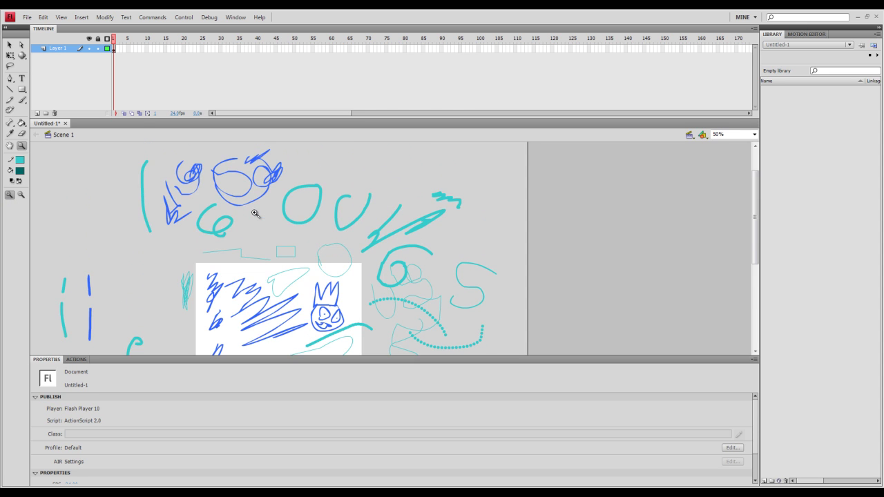
{"action": "scroll", "coordinate": [254, 203], "scroll_direction": "down", "scroll_amount": 9}
{"action": "scroll", "coordinate": [252, 196], "scroll_direction": "up", "scroll_amount": 6}
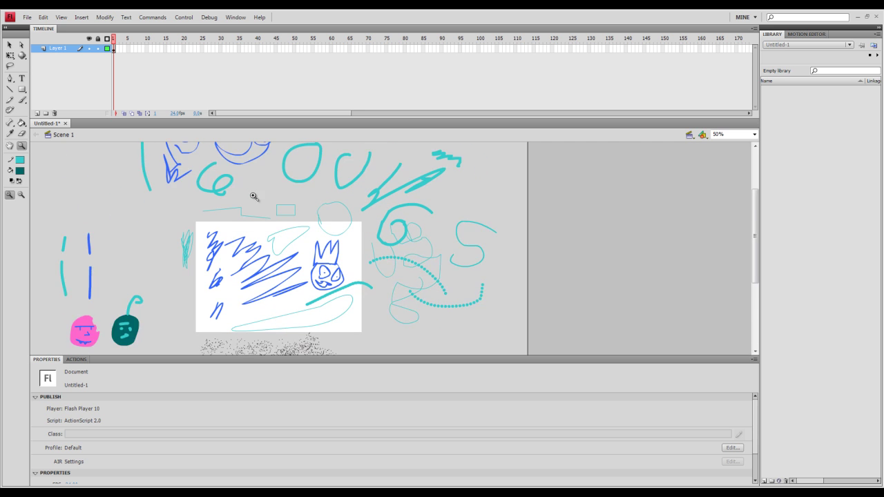
{"action": "scroll", "coordinate": [254, 197], "scroll_direction": "down", "scroll_amount": 3}
{"action": "scroll", "coordinate": [314, 221], "scroll_direction": "up", "scroll_amount": 3}
Save the document in the Documents library as awesomepringles, a Flash CS4 Document.
{"action": "left_click", "coordinate": [28, 18]}
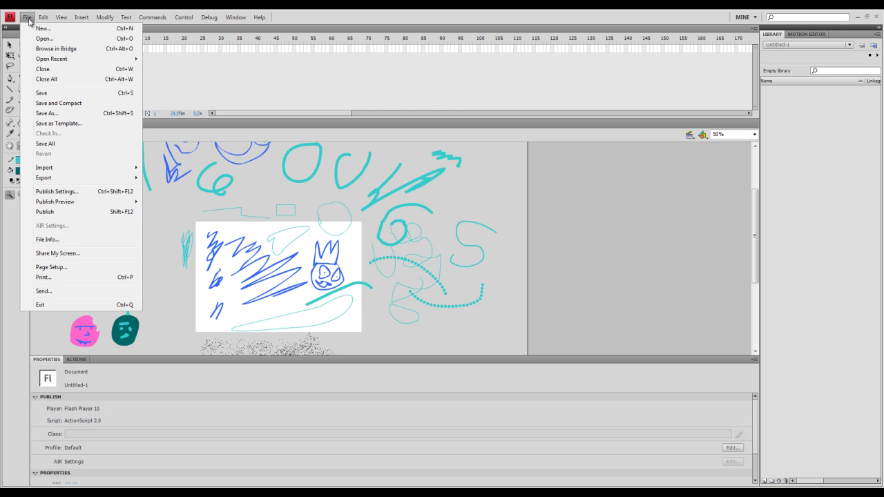
{"action": "left_click", "coordinate": [48, 92]}
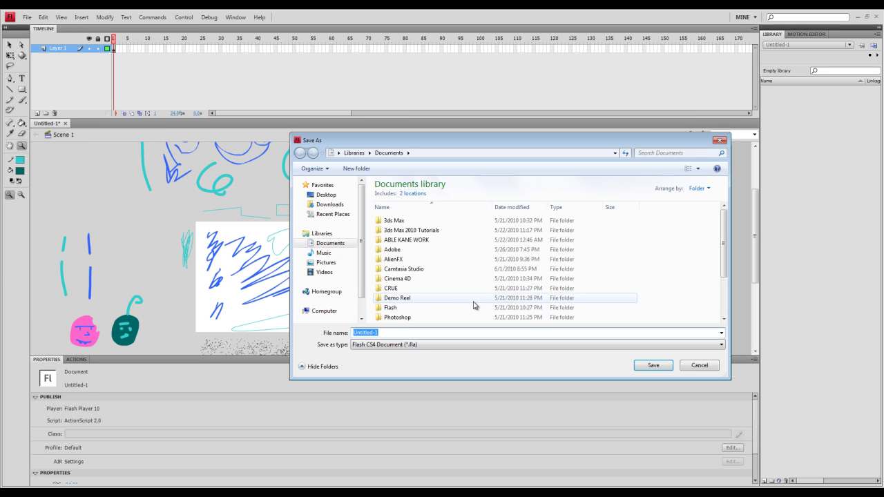
{"action": "type", "text": "awesome"}
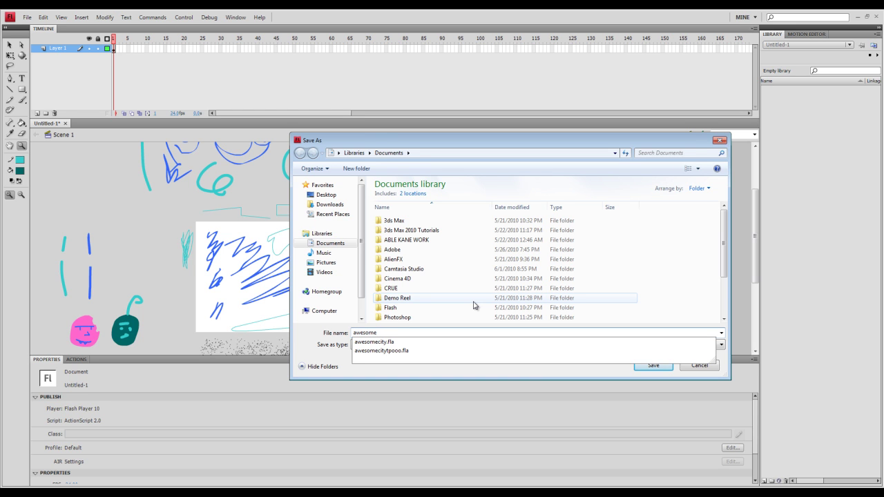
{"action": "type", "text": "pringles"}
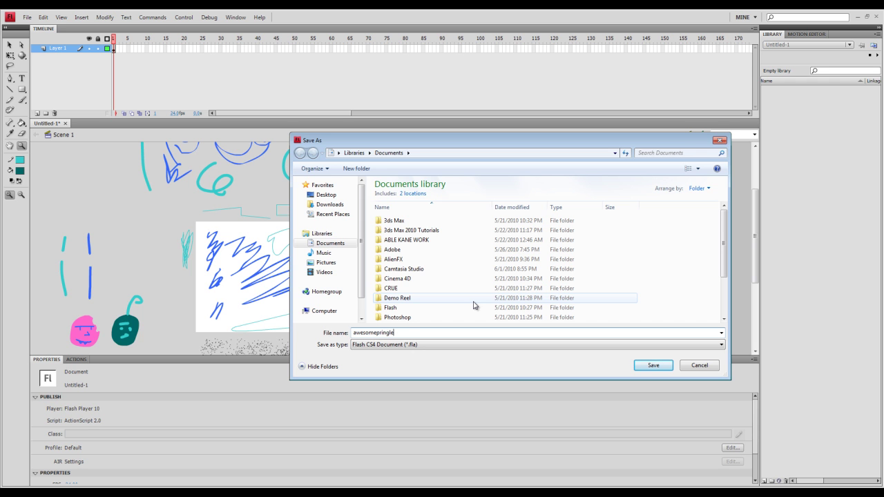
{"action": "left_click", "coordinate": [652, 365]}
{"action": "scroll", "coordinate": [290, 275], "scroll_direction": "down", "scroll_amount": 3}
{"action": "scroll", "coordinate": [312, 276], "scroll_direction": "up", "scroll_amount": 5}
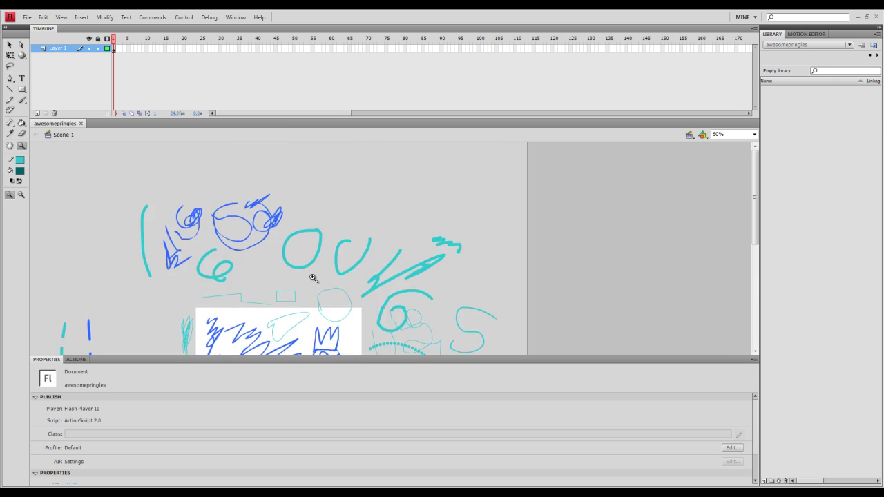
{"action": "scroll", "coordinate": [313, 278], "scroll_direction": "down", "scroll_amount": 3}
{"action": "scroll", "coordinate": [313, 277], "scroll_direction": "up", "scroll_amount": 1}
{"action": "scroll", "coordinate": [311, 279], "scroll_direction": "down", "scroll_amount": 2}
{"action": "scroll", "coordinate": [312, 278], "scroll_direction": "up", "scroll_amount": 2}
{"action": "scroll", "coordinate": [313, 278], "scroll_direction": "up", "scroll_amount": 2}
{"action": "scroll", "coordinate": [313, 279], "scroll_direction": "down", "scroll_amount": 5}
{"action": "scroll", "coordinate": [312, 278], "scroll_direction": "up", "scroll_amount": 5}
{"action": "scroll", "coordinate": [312, 278], "scroll_direction": "down", "scroll_amount": 3}
{"action": "scroll", "coordinate": [311, 278], "scroll_direction": "up", "scroll_amount": 4}
{"action": "scroll", "coordinate": [310, 276], "scroll_direction": "down", "scroll_amount": 4}
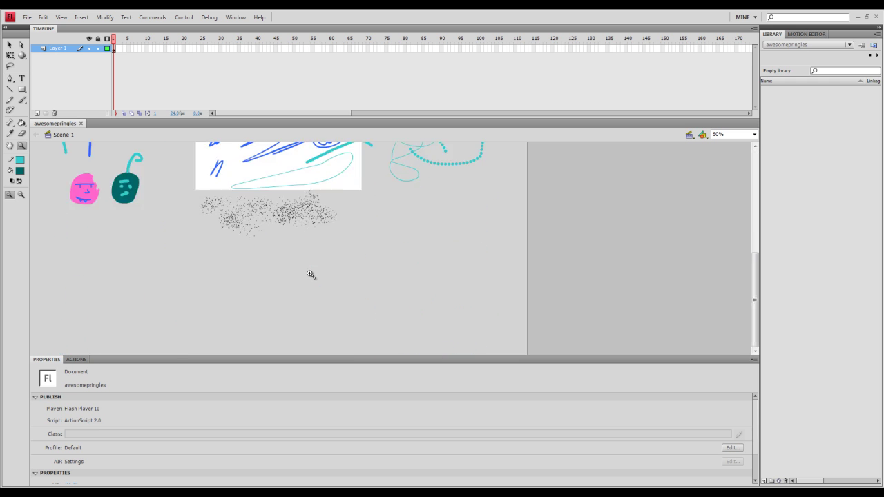
{"action": "scroll", "coordinate": [308, 272], "scroll_direction": "up", "scroll_amount": 4}
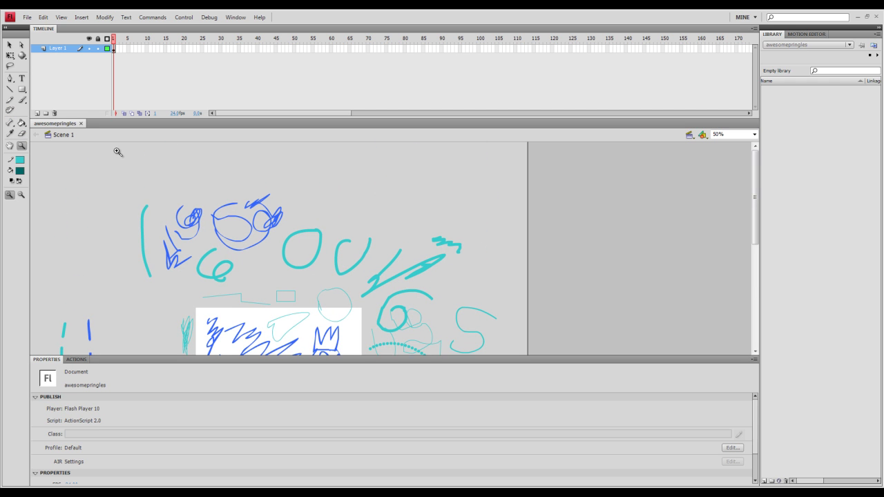
Marquee-select the blue and teal drawings above the stage with the Selection tool.
{"action": "left_click", "coordinate": [7, 46]}
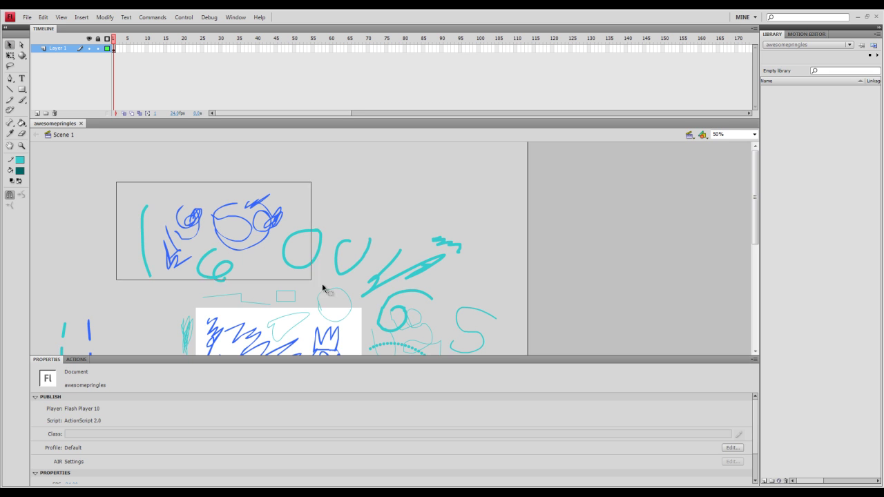